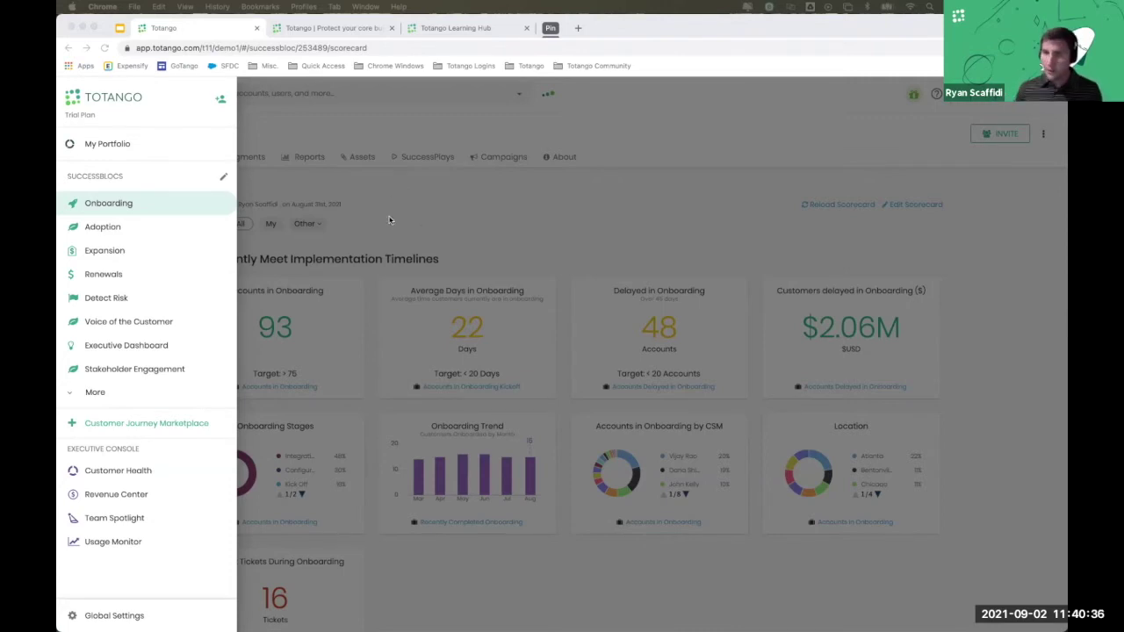
Step: Open the Customer Journey Marketplace and browse the SuccessBLOCs offered in the Featured, Other and Program sections
click(187, 423)
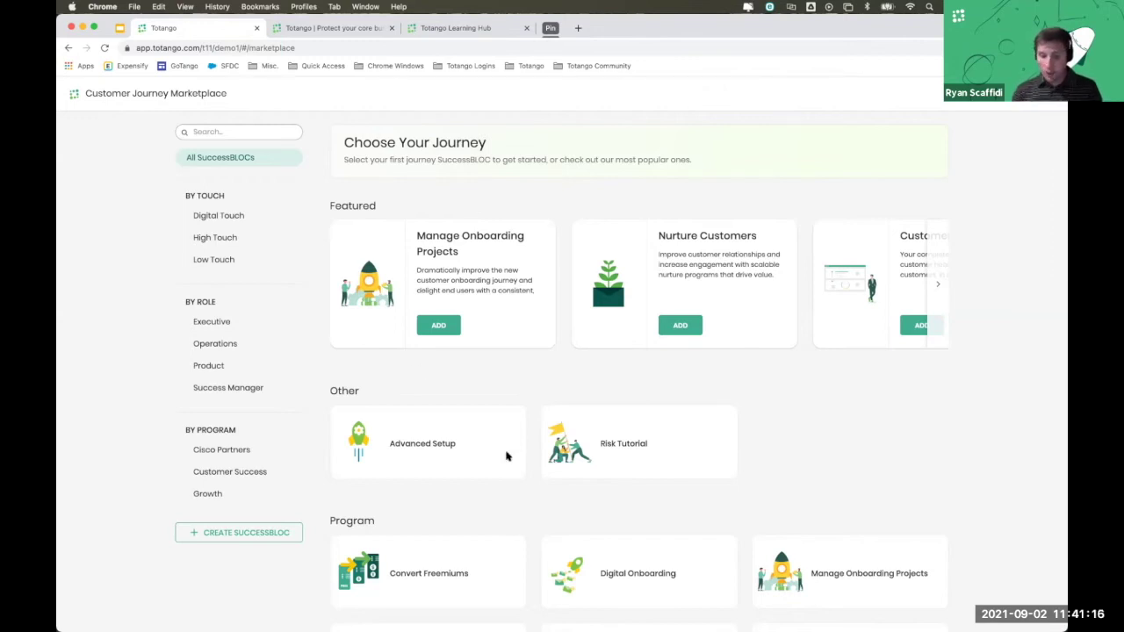
mouse_move(661, 594)
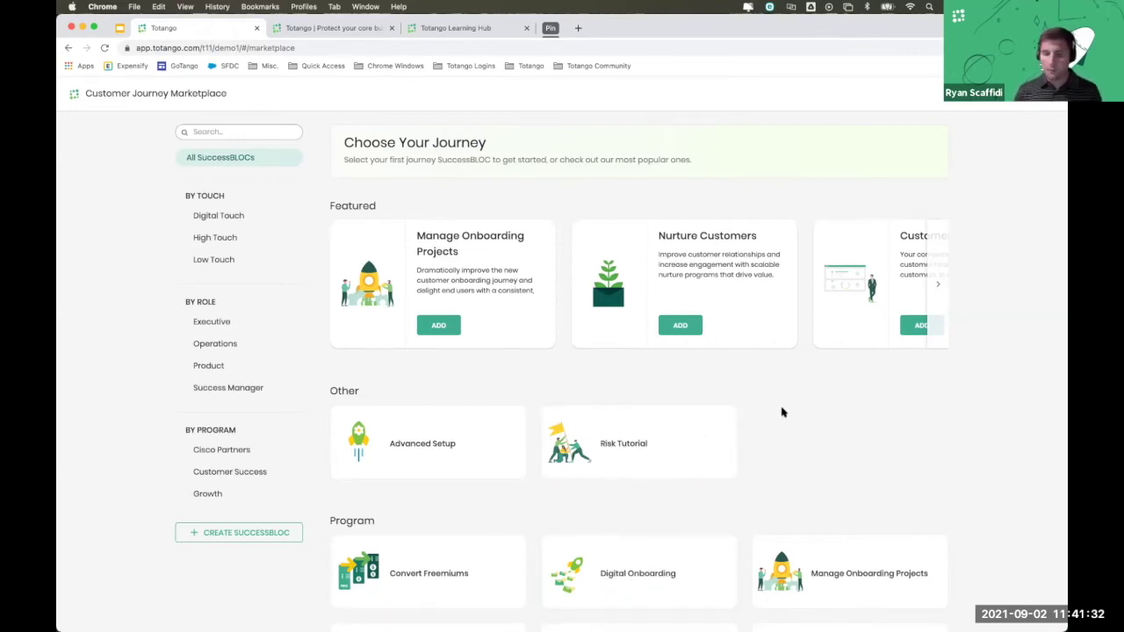
scroll(773, 412, down, 5)
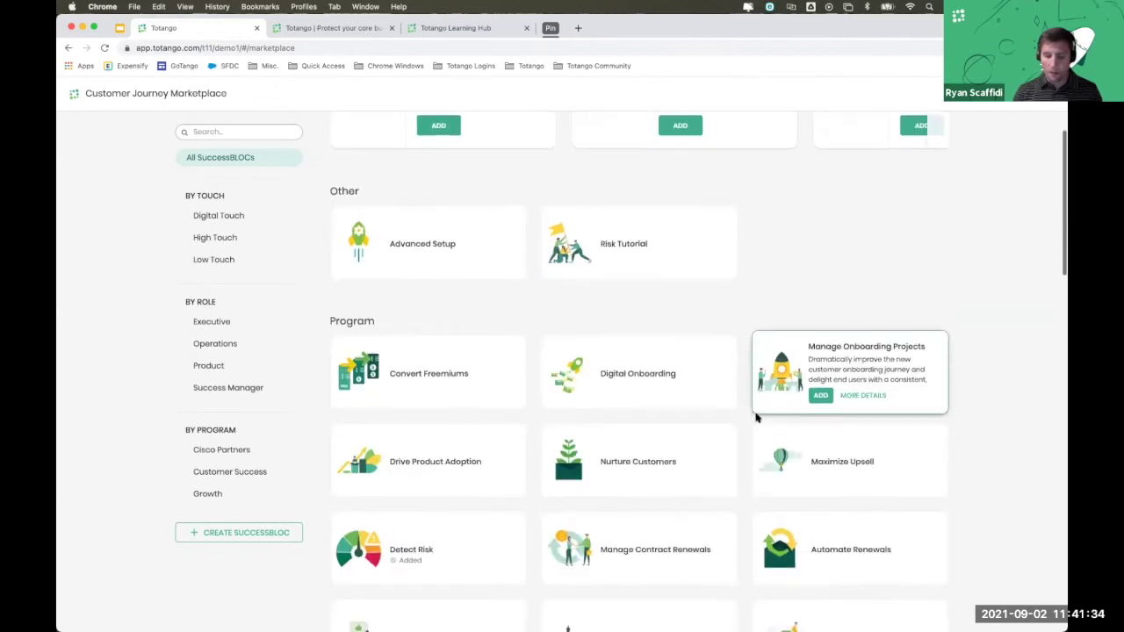
scroll(737, 433, up, 5)
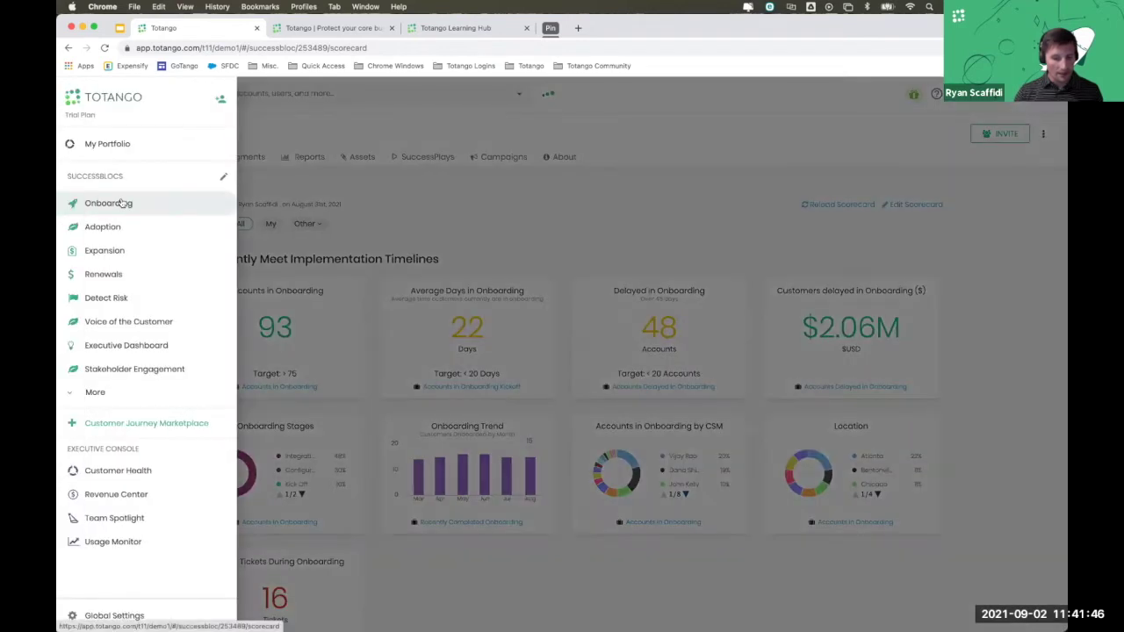
Step: Return to the Onboarding SuccessBLOC scorecard and examine the KPIs under its implementation timeline and post-onboarding satisfaction goals
click(490, 207)
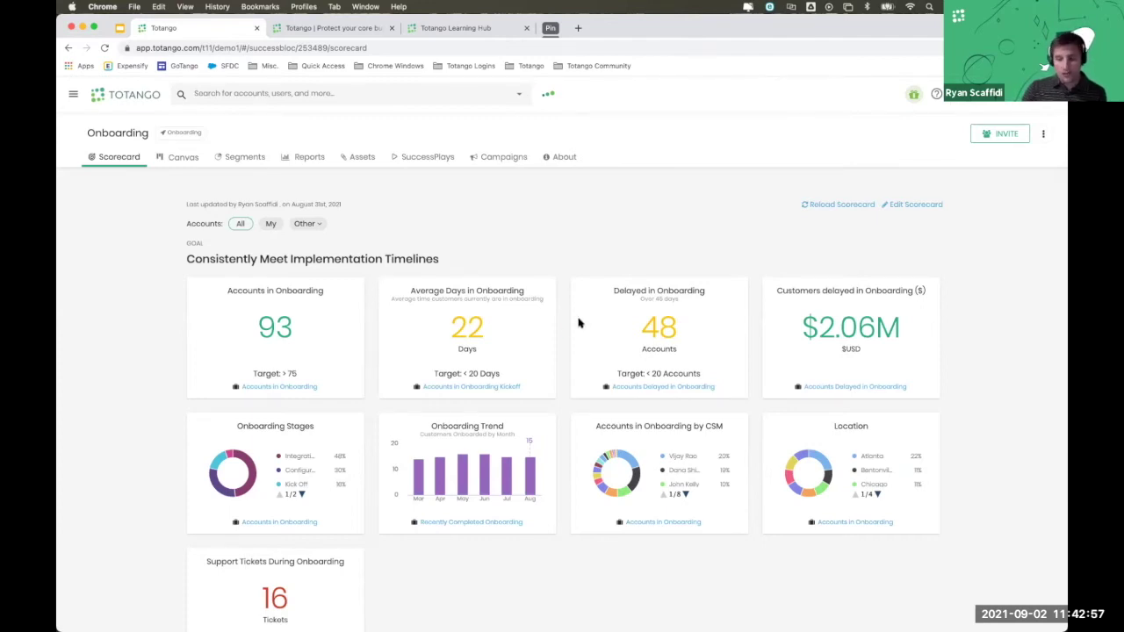
scroll(580, 321, down, 1)
mouse_move(266, 454)
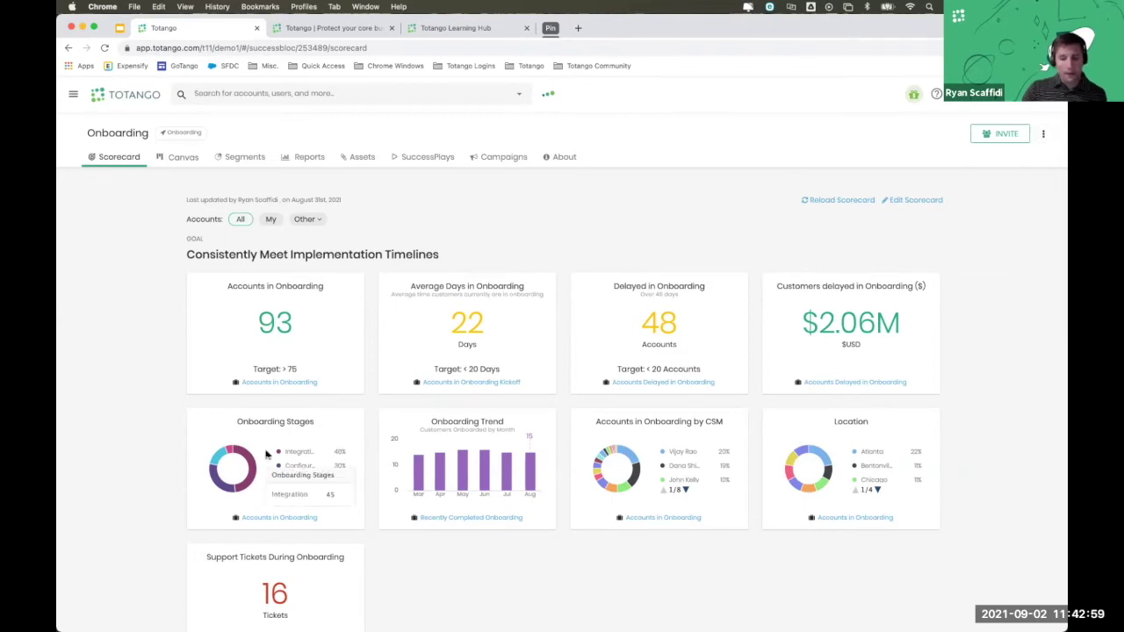
scroll(266, 453, down, 2)
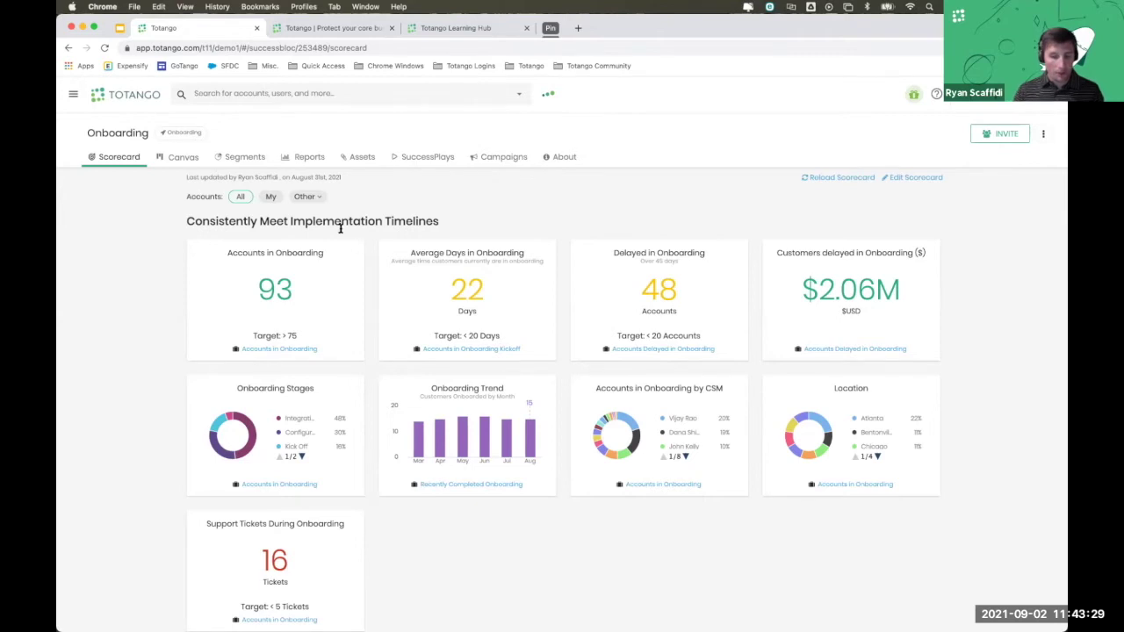
scroll(371, 262, down, 3)
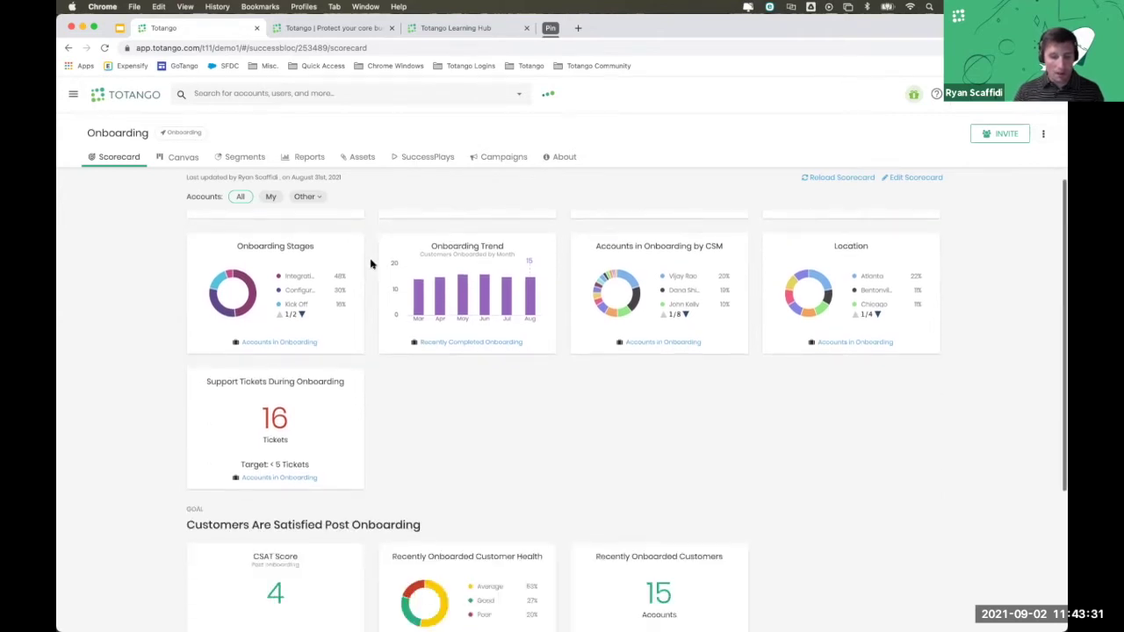
scroll(370, 264, down, 2)
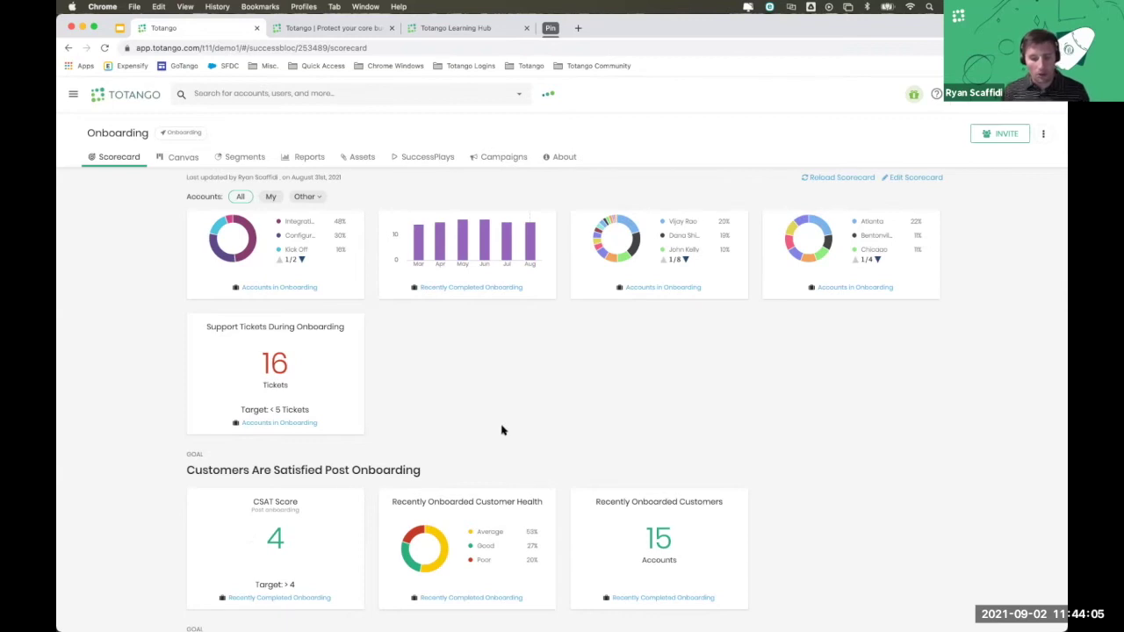
scroll(503, 430, up, 2)
scroll(502, 430, up, 4)
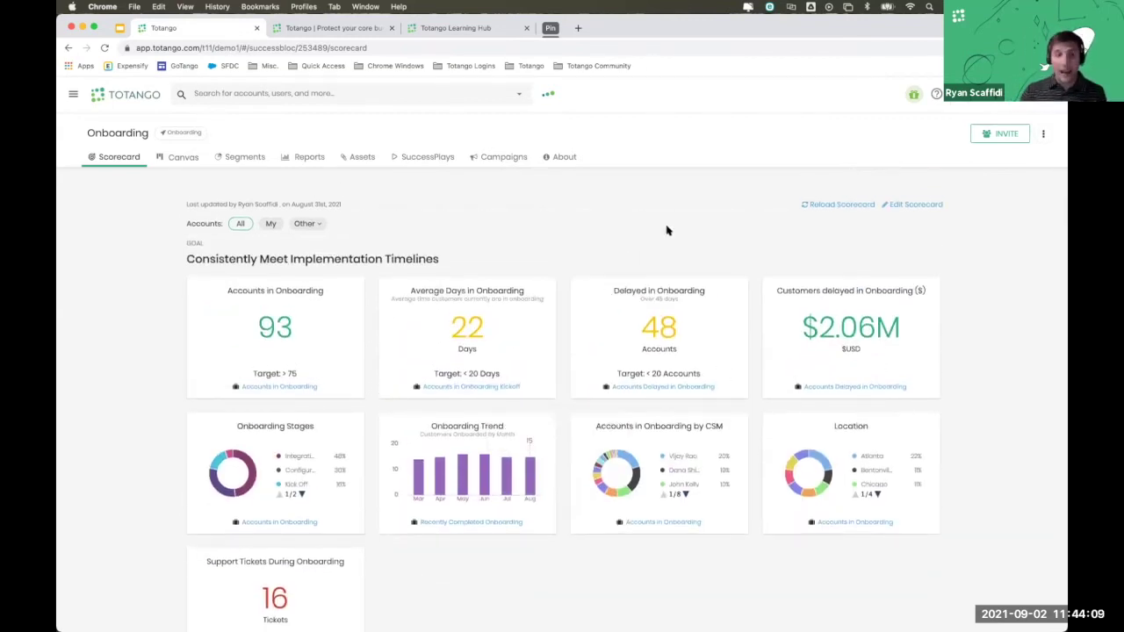
Step: Start editing the Onboarding scorecard, try renaming the first goal to "Freeform", and undo the rename
click(899, 209)
click(428, 302)
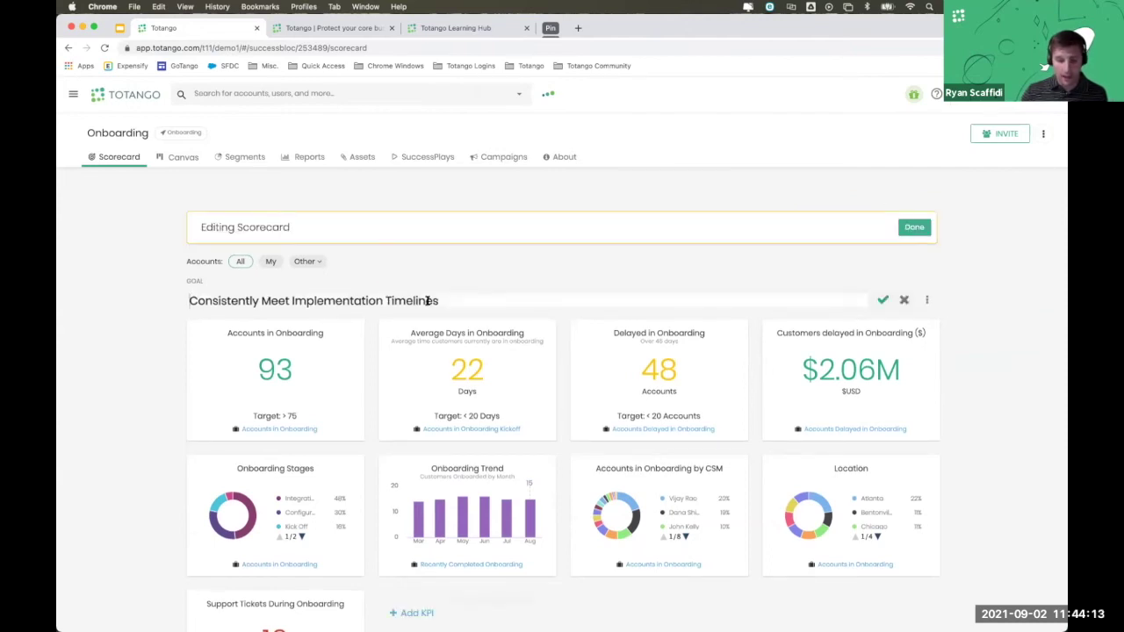
drag(447, 301, 183, 287)
text(Freeform)
key(super+z)
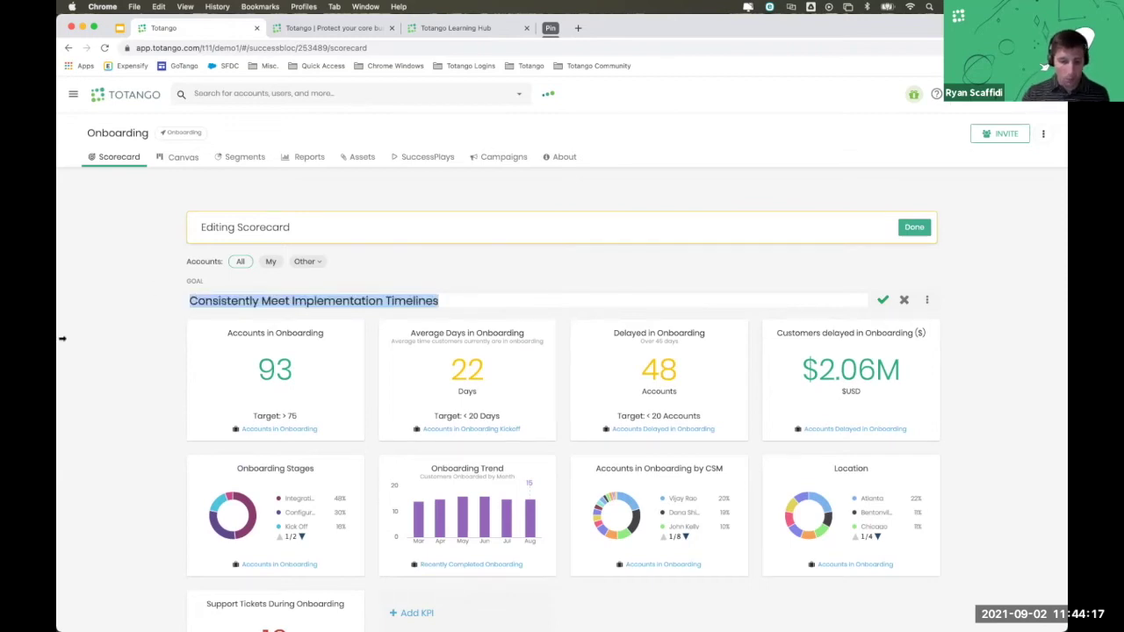
click(101, 341)
Step: Try the line chart visual type for the Onboarding Trend KPI, discard the change, and finish editing the scorecard
scroll(116, 346, down, 2)
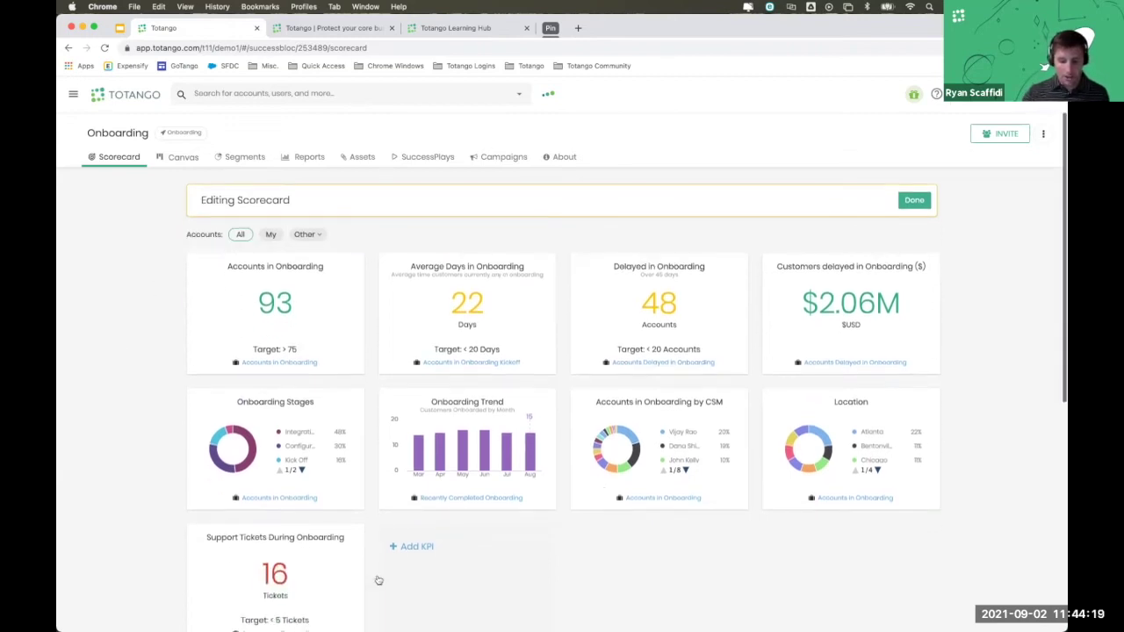
mouse_move(562, 441)
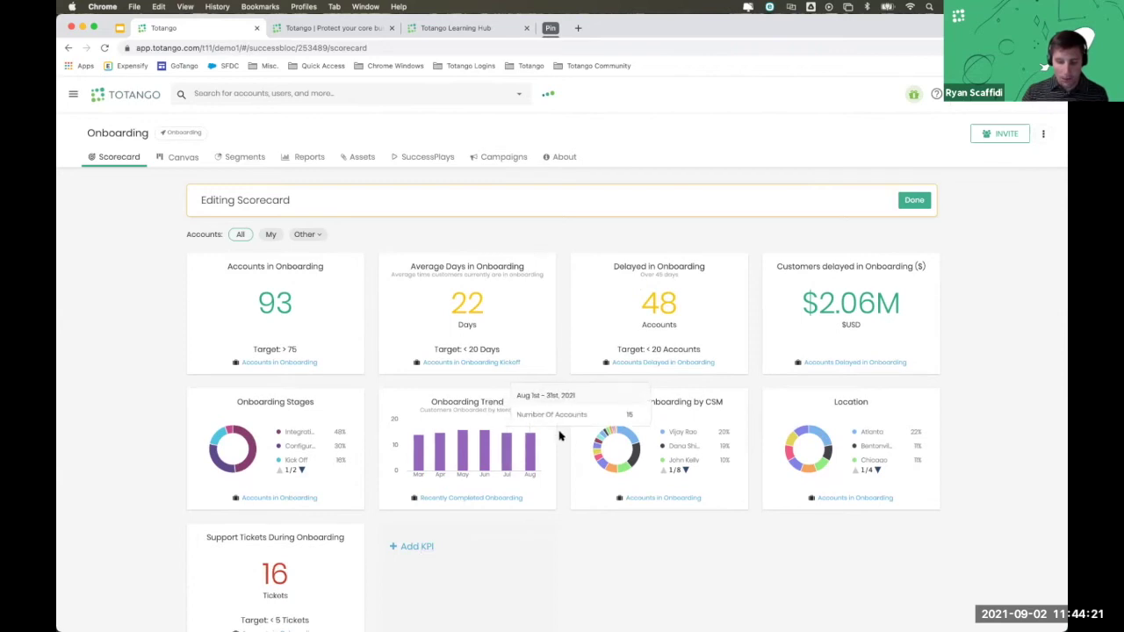
click(550, 400)
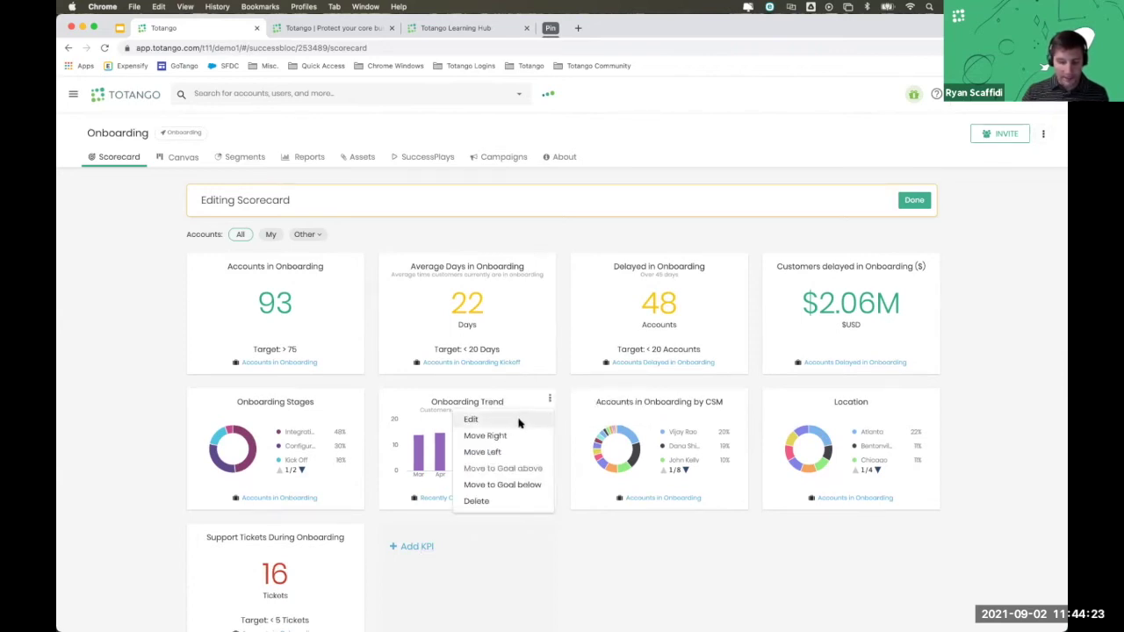
click(519, 422)
click(347, 517)
click(401, 280)
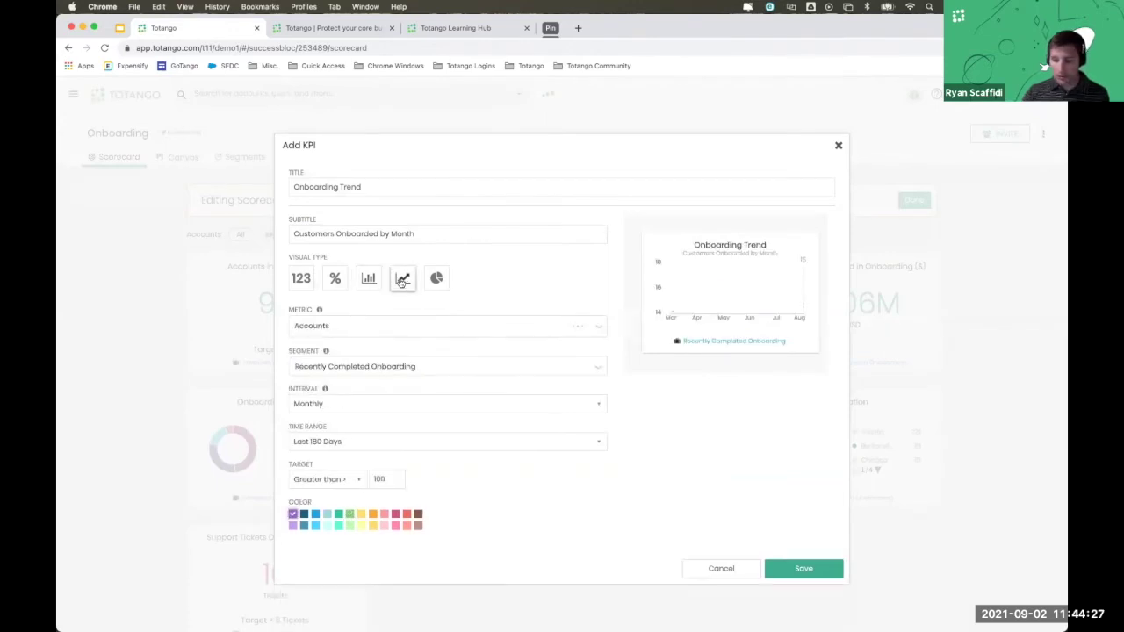
click(722, 568)
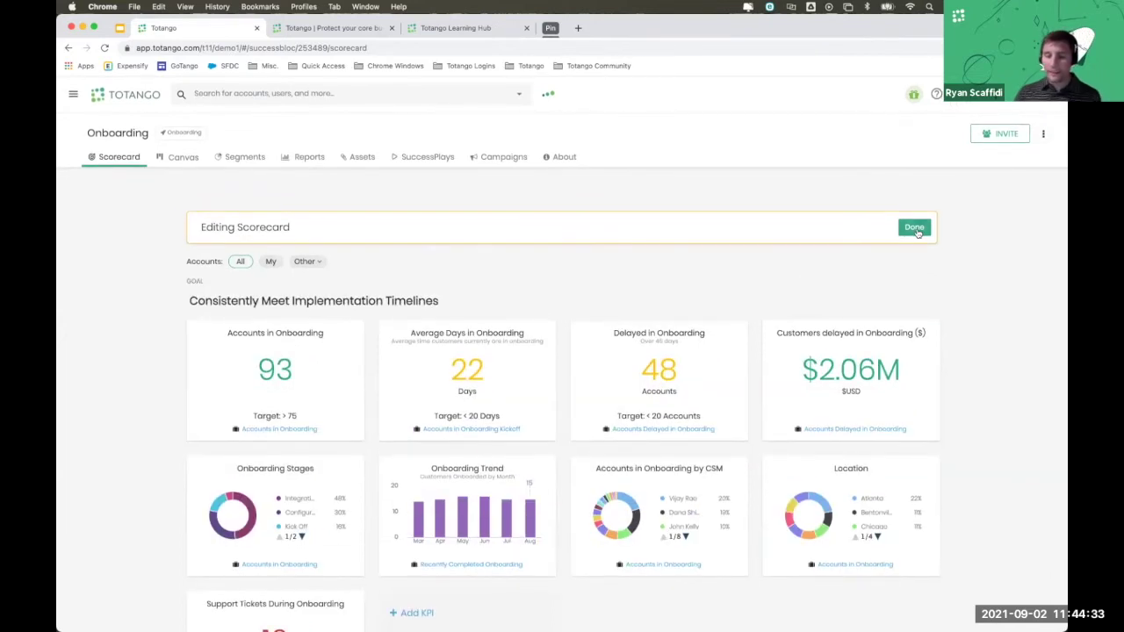
click(914, 228)
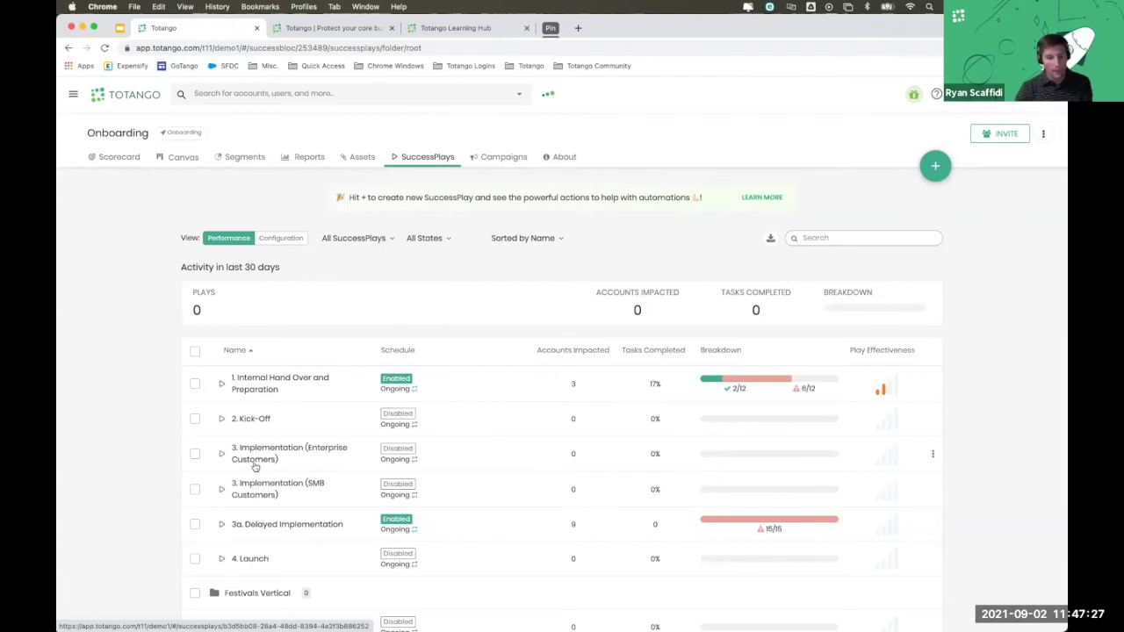
Step: Open the "3. Implementation (Enterprise Customers)" SuccessPlay for editing and review its info, trigger and trigger criteria
click(255, 466)
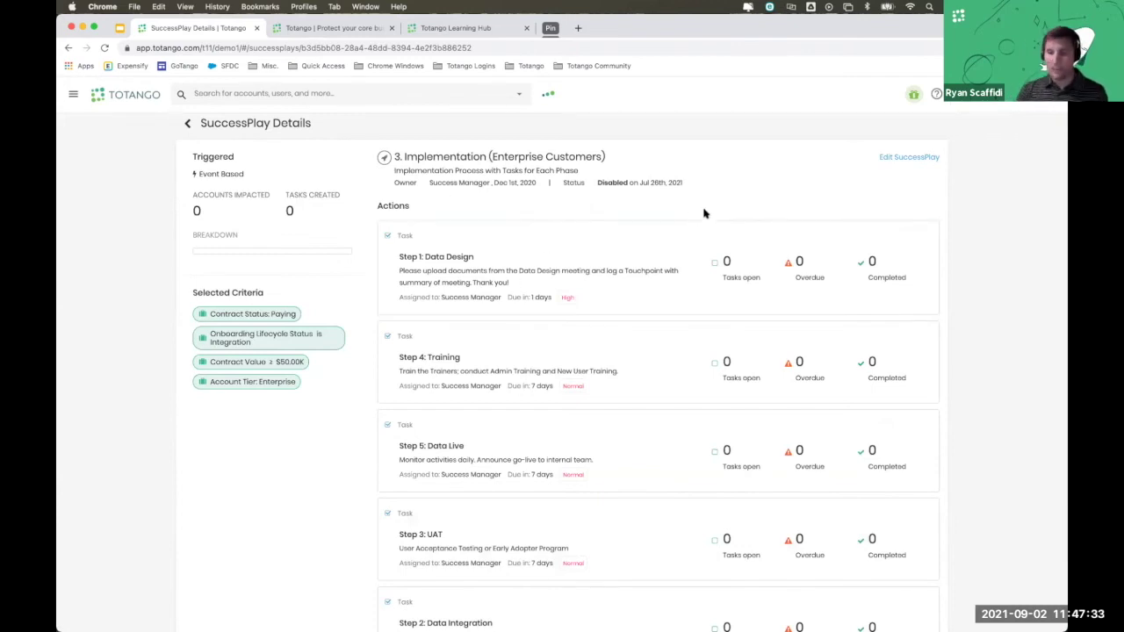
click(890, 161)
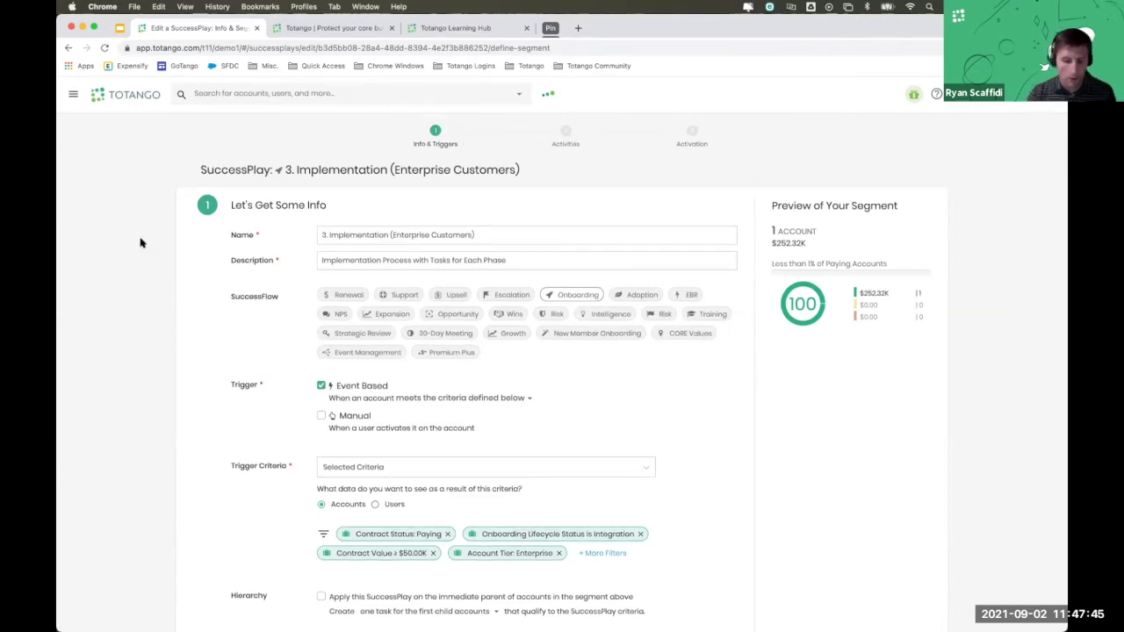
scroll(140, 242, down, 1)
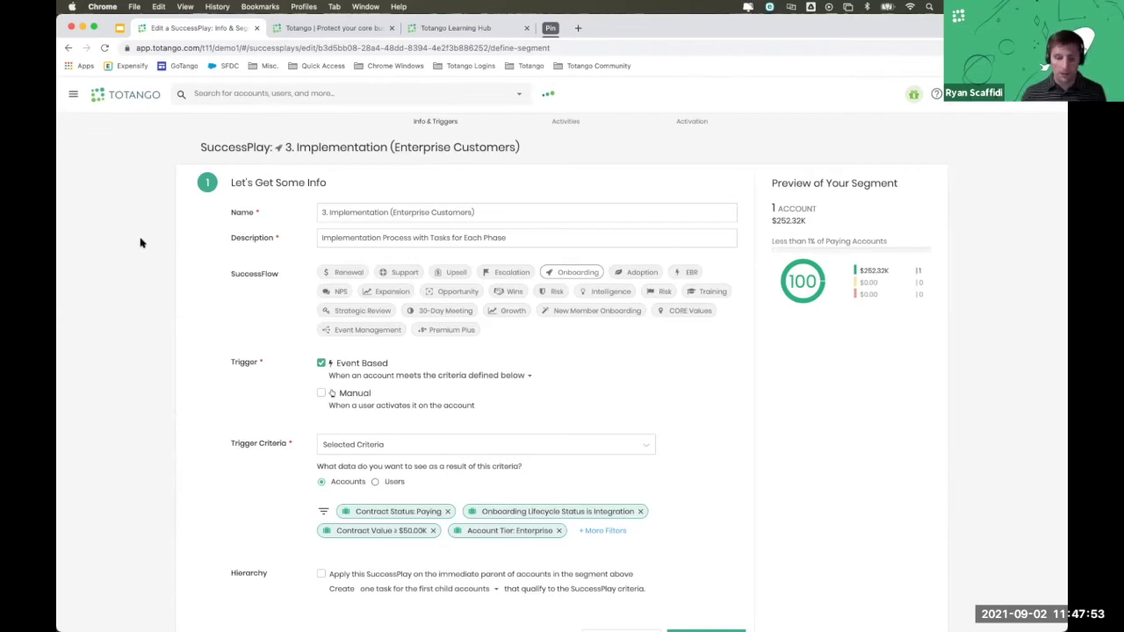
scroll(136, 269, down, 1)
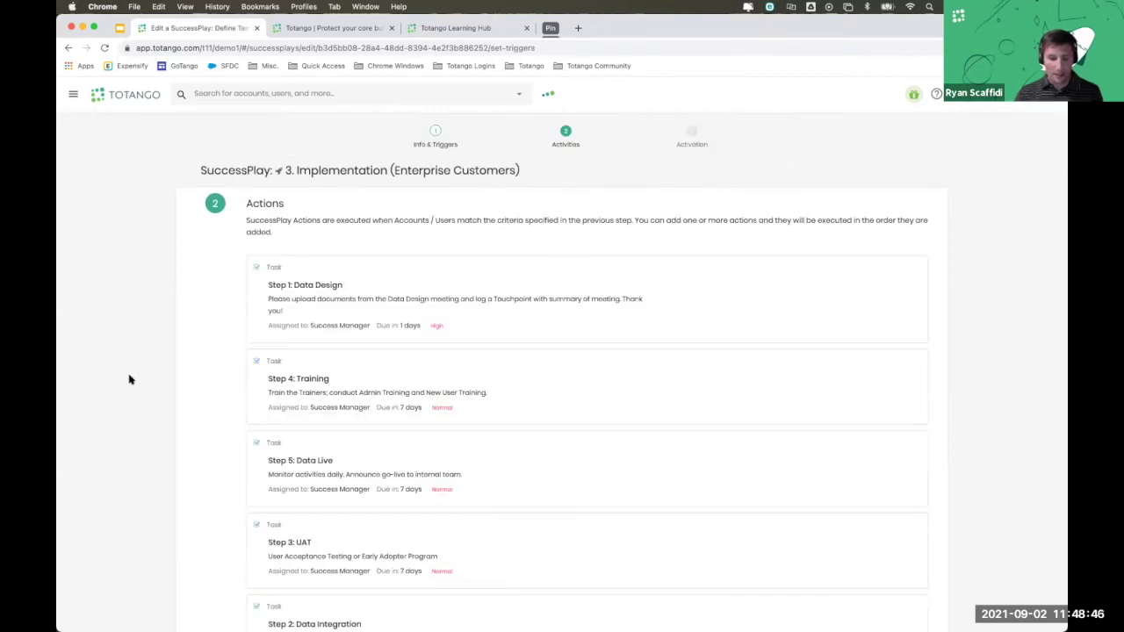
Step: Review the SuccessPlay's task actions in the Activities stage and bring up the action types for adding a new action
scroll(129, 379, down, 2)
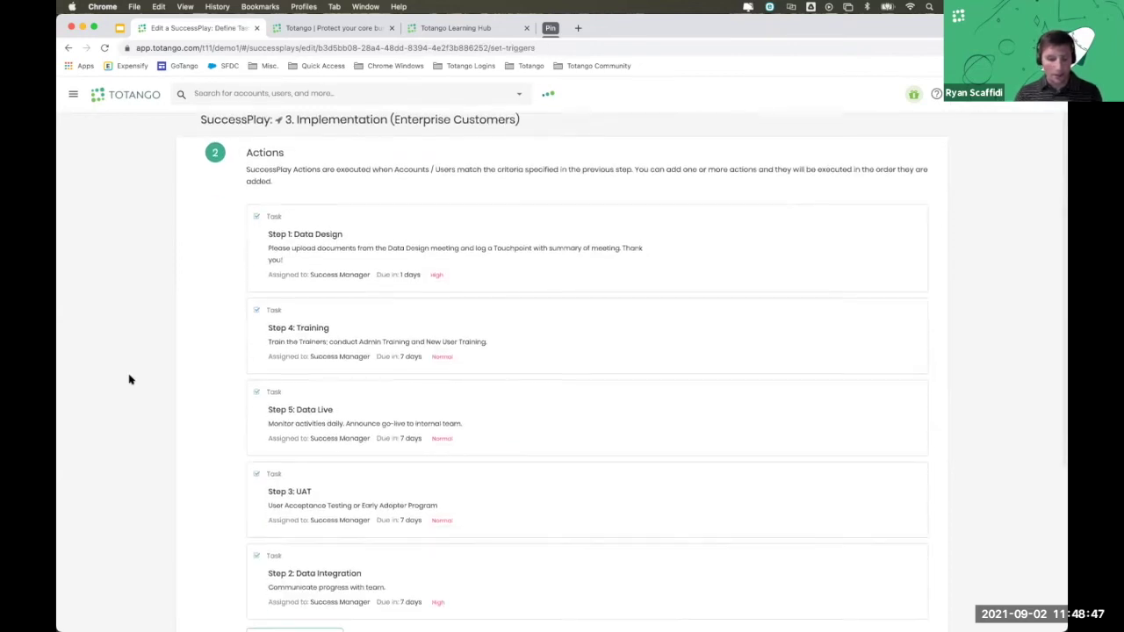
scroll(131, 379, up, 1)
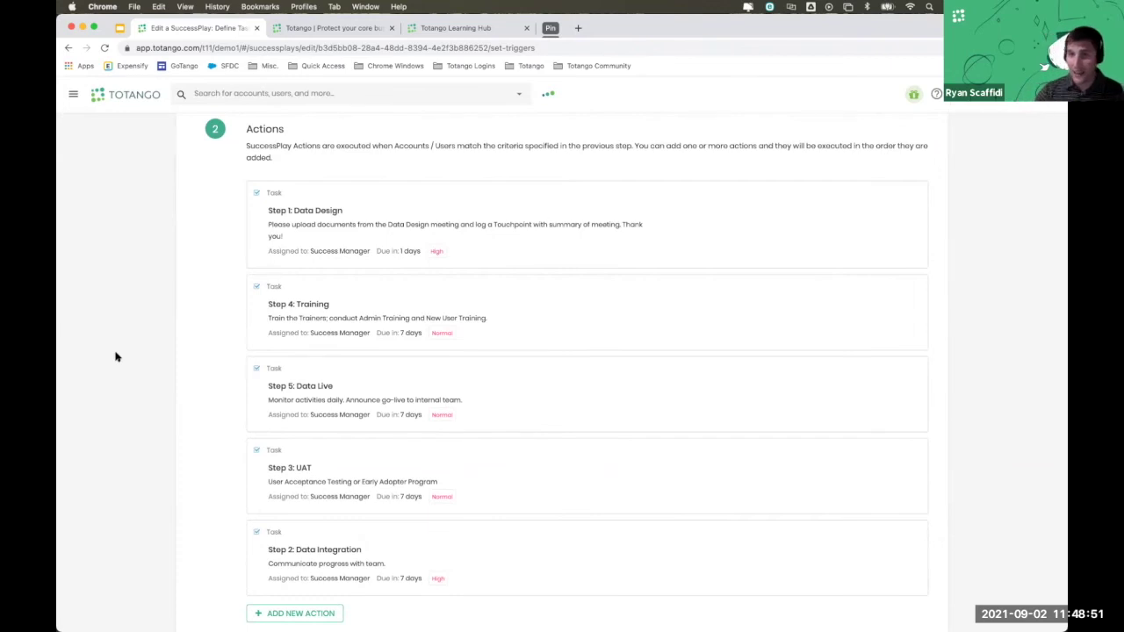
scroll(117, 357, up, 2)
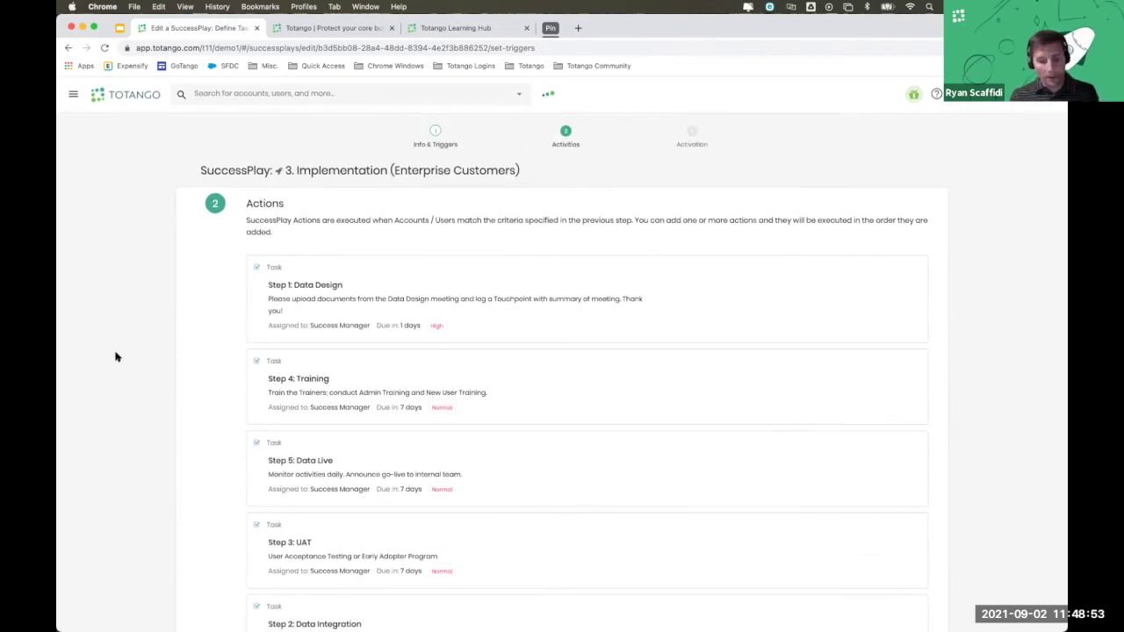
scroll(119, 369, down, 3)
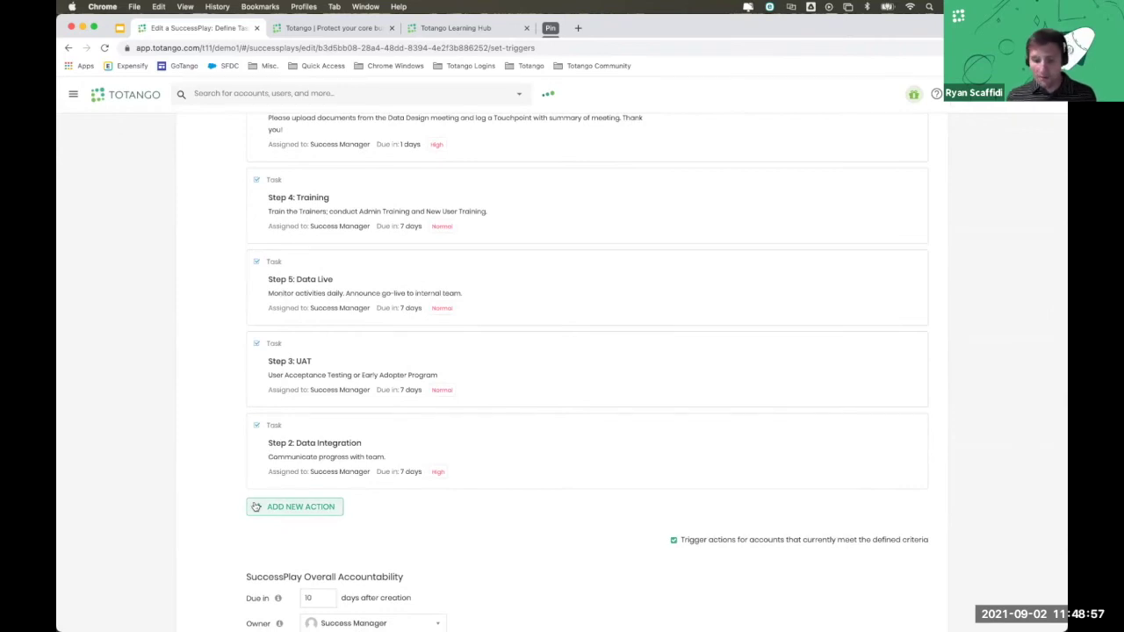
click(256, 507)
scroll(178, 416, down, 2)
scroll(178, 416, down, 1)
mouse_move(367, 415)
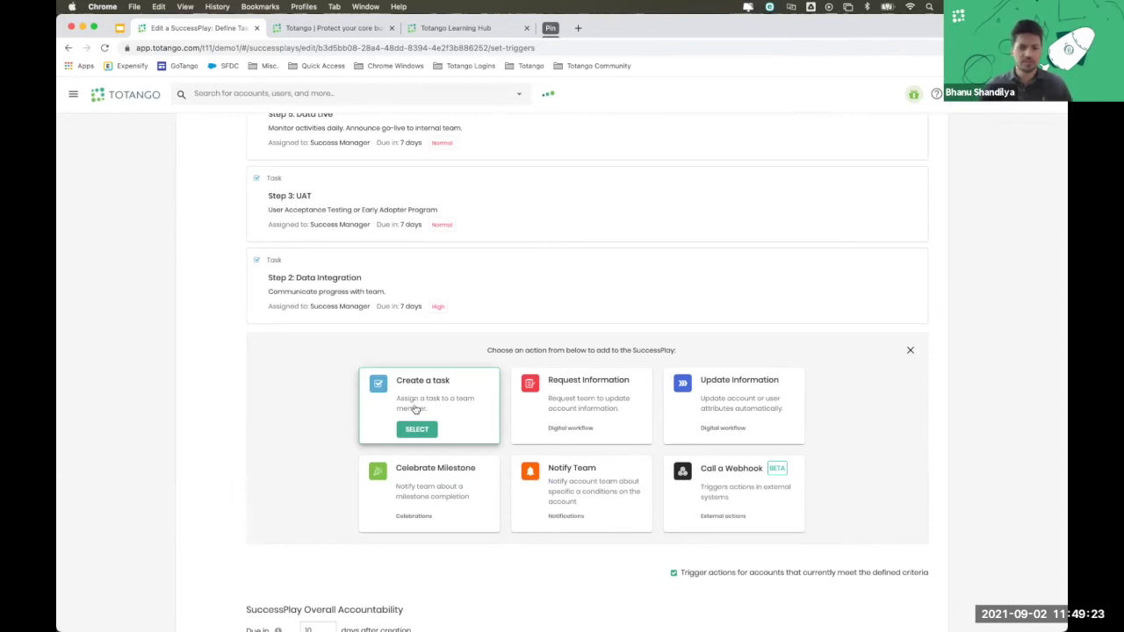
Step: Open the "Step 2: Data Integration" task, check its post-completion actions and account attribute update methods, and close the task
click(376, 289)
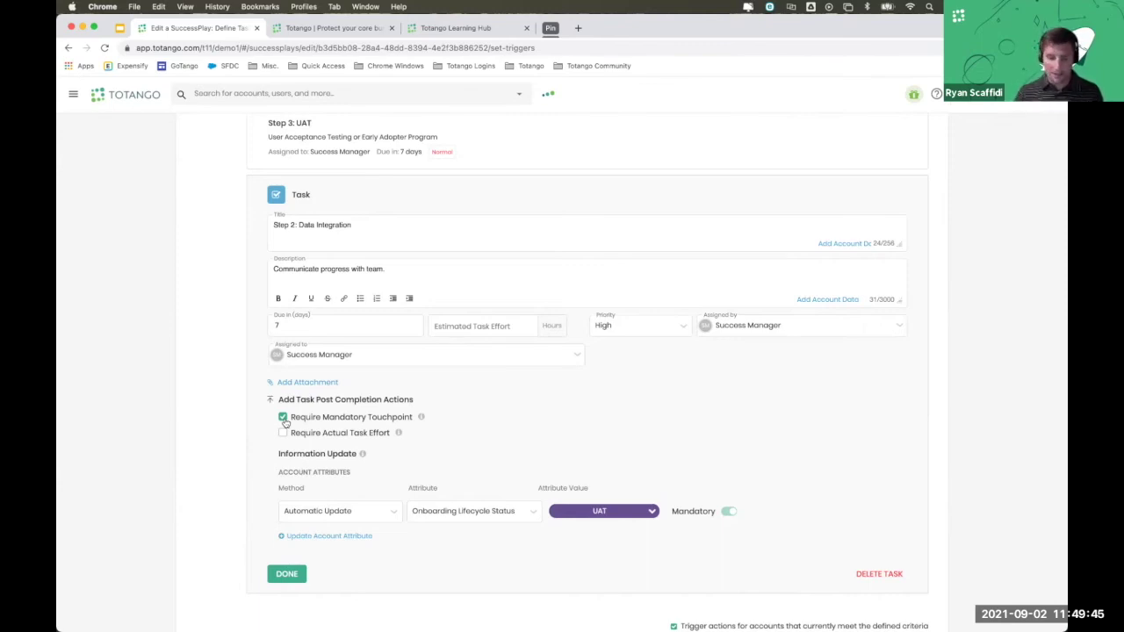
click(367, 512)
click(464, 562)
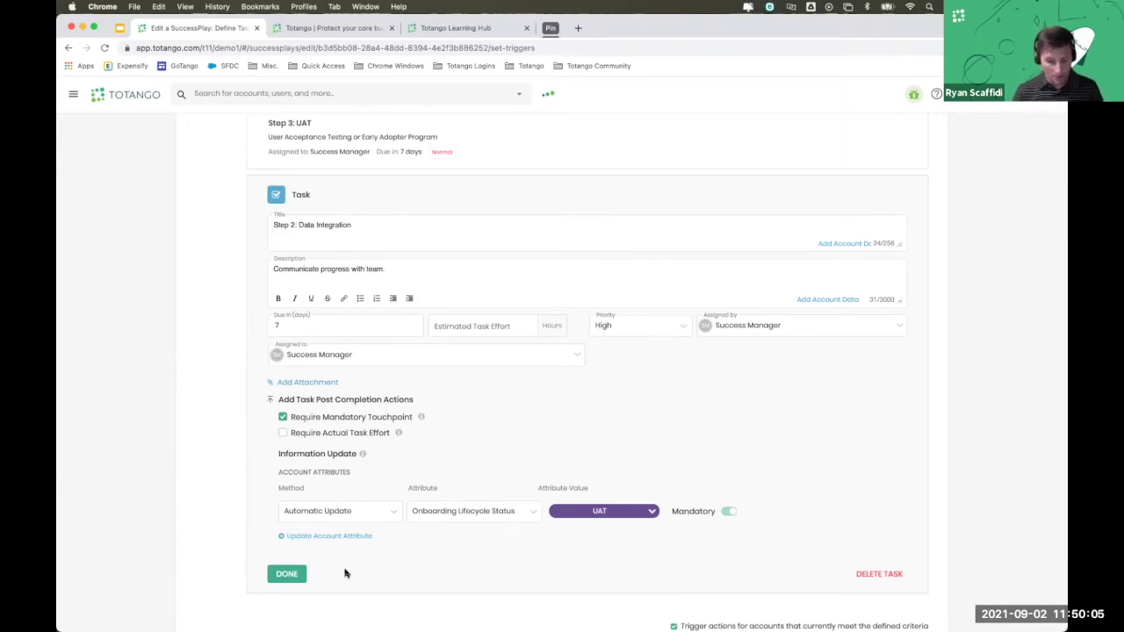
click(288, 575)
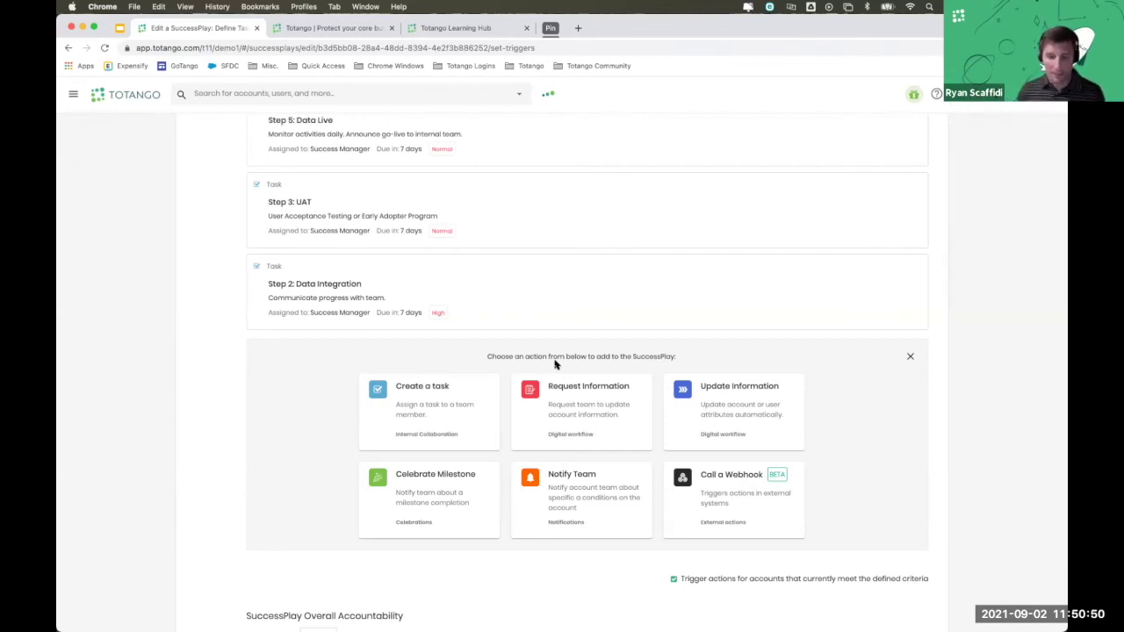
Step: Examine the available SuccessPlay action types, the full task list and the overall accountability settings
mouse_move(714, 401)
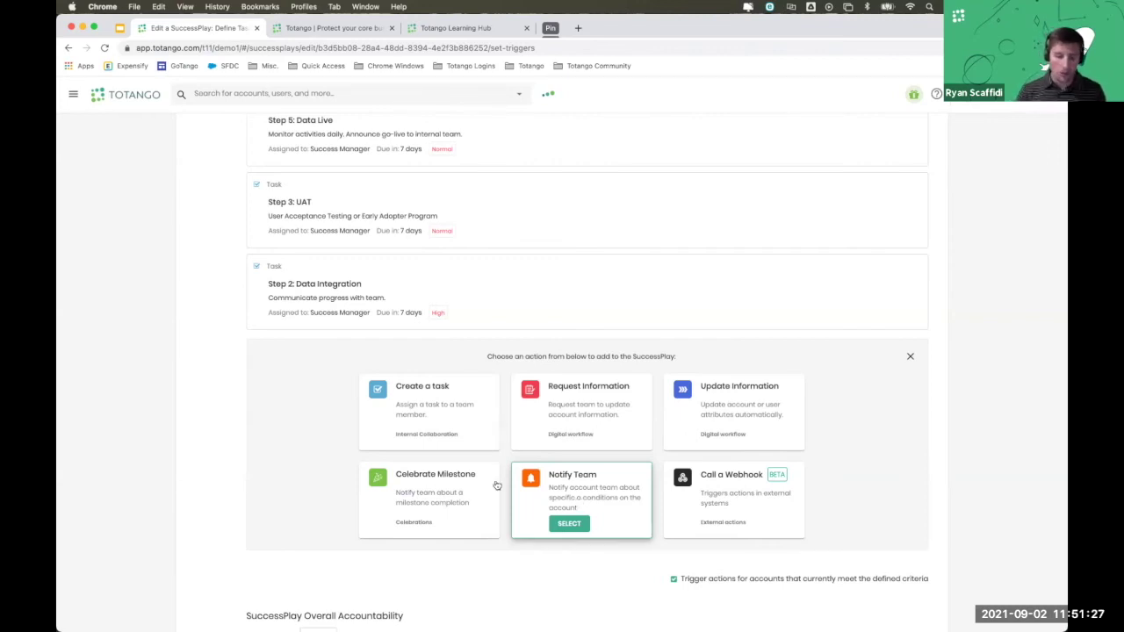
mouse_move(442, 479)
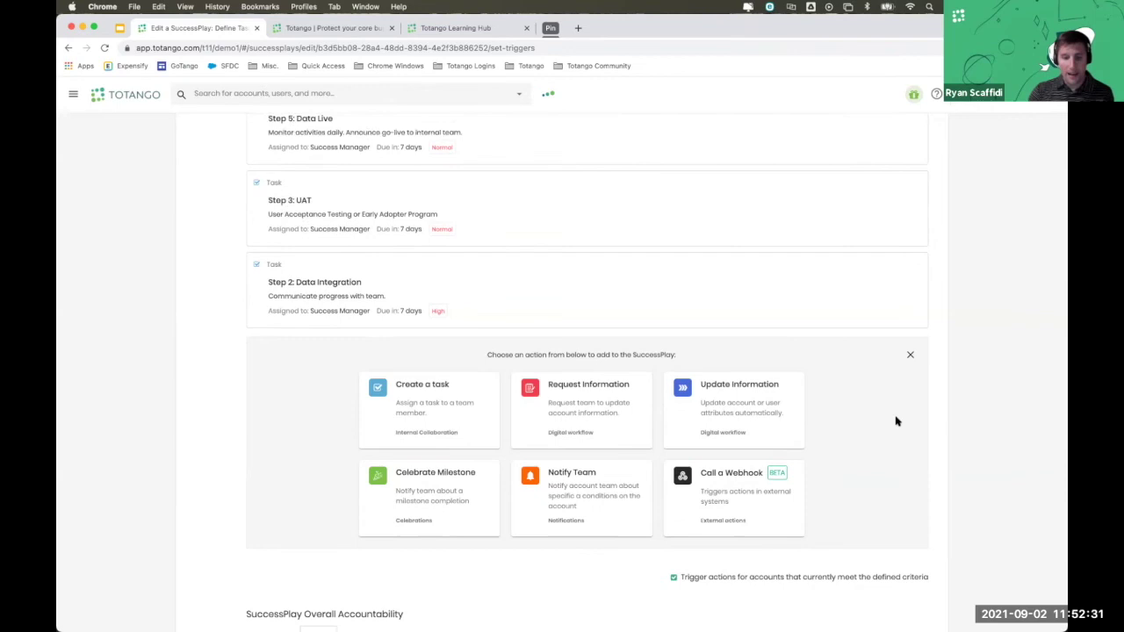
scroll(893, 422, down, 1)
scroll(895, 423, up, 4)
scroll(895, 424, up, 5)
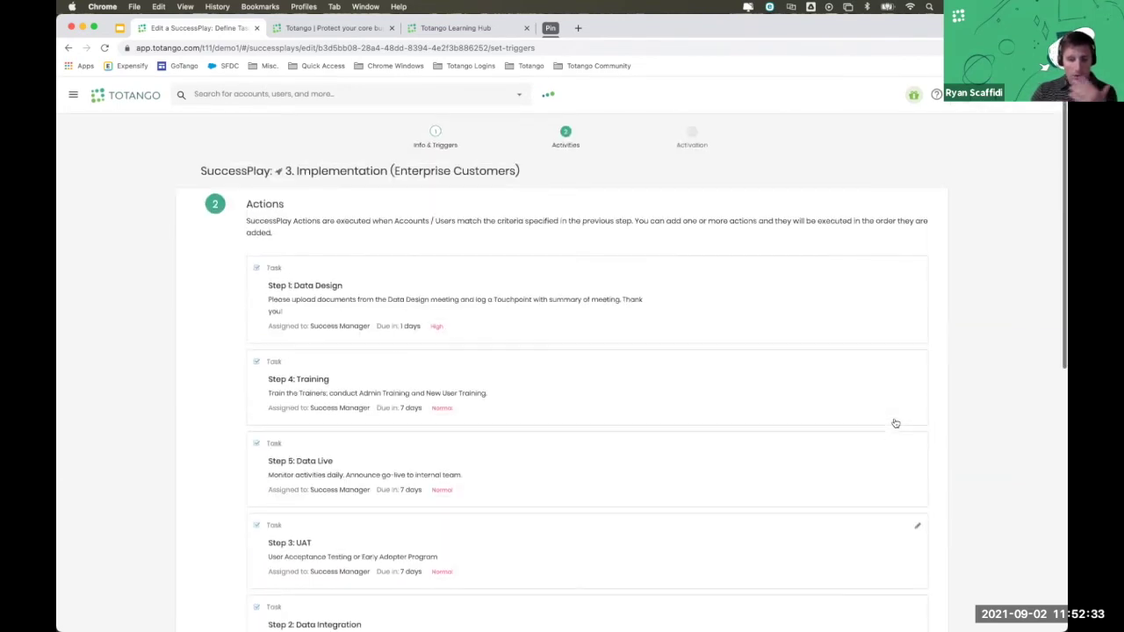
scroll(892, 424, down, 10)
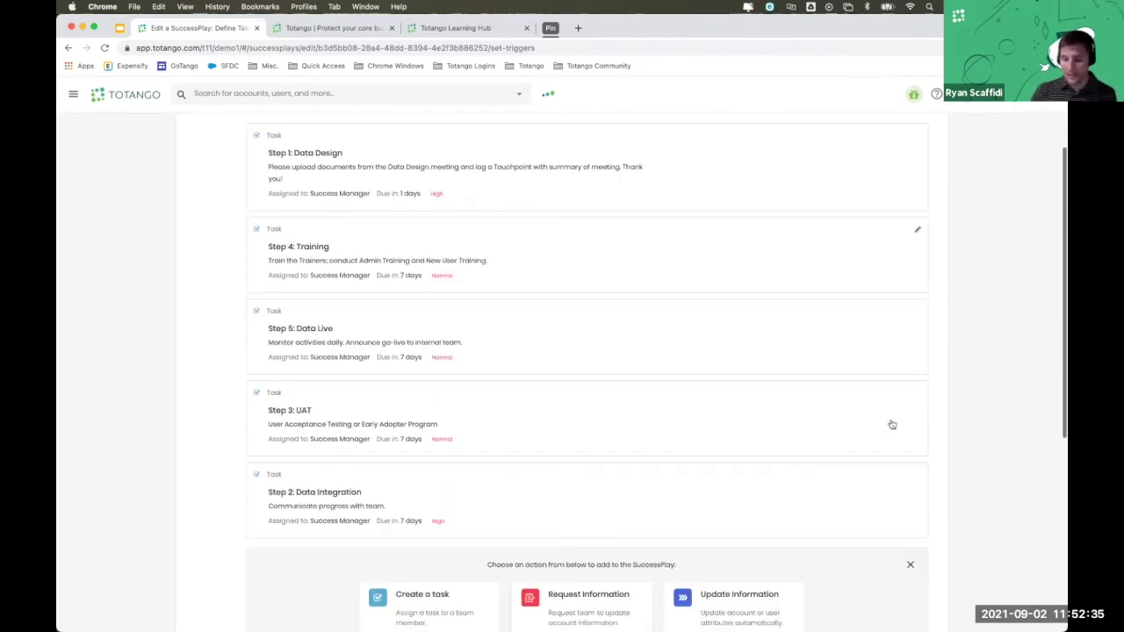
scroll(890, 423, down, 2)
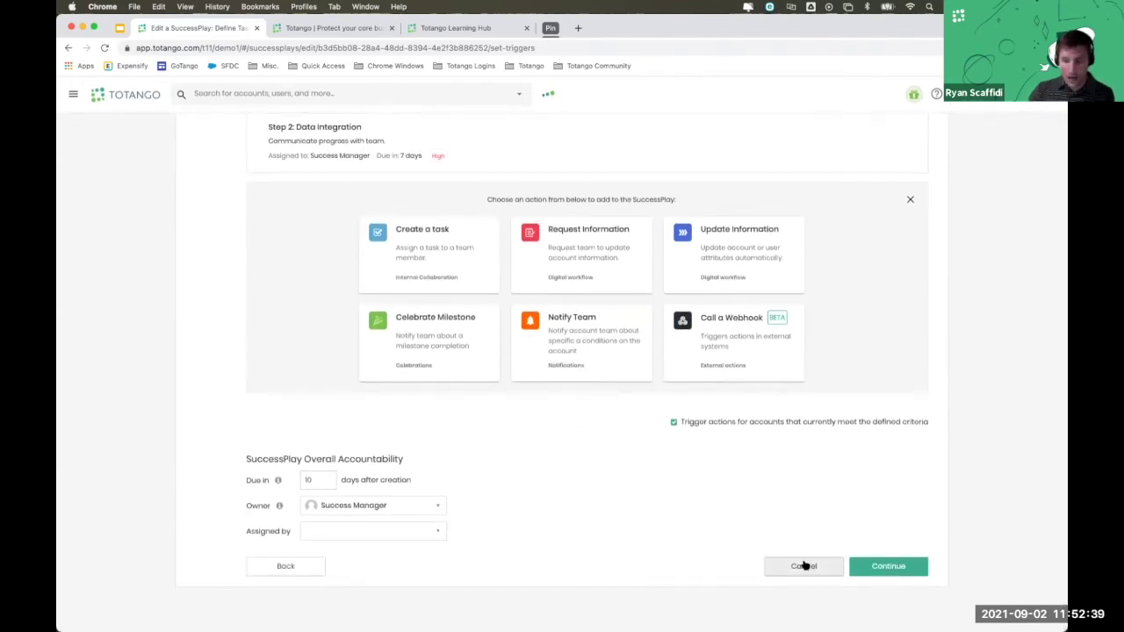
Step: Cancel editing the SuccessPlay, view the Onboarding SuccessBLOC's SuccessPlays, and bring up its list of campaigns
click(804, 566)
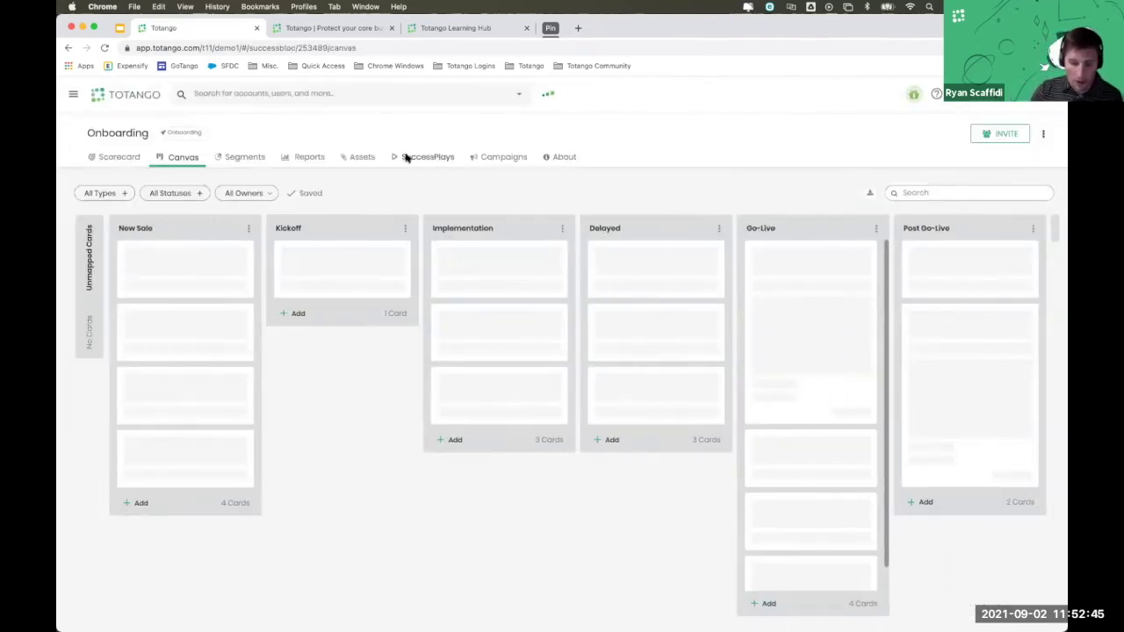
click(407, 157)
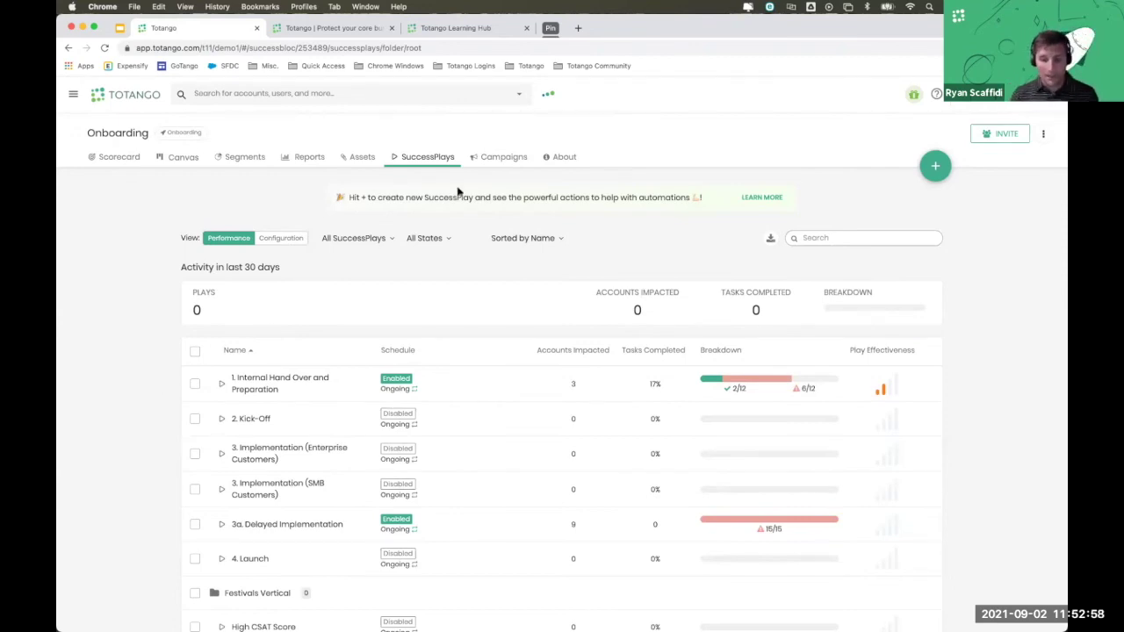
click(489, 164)
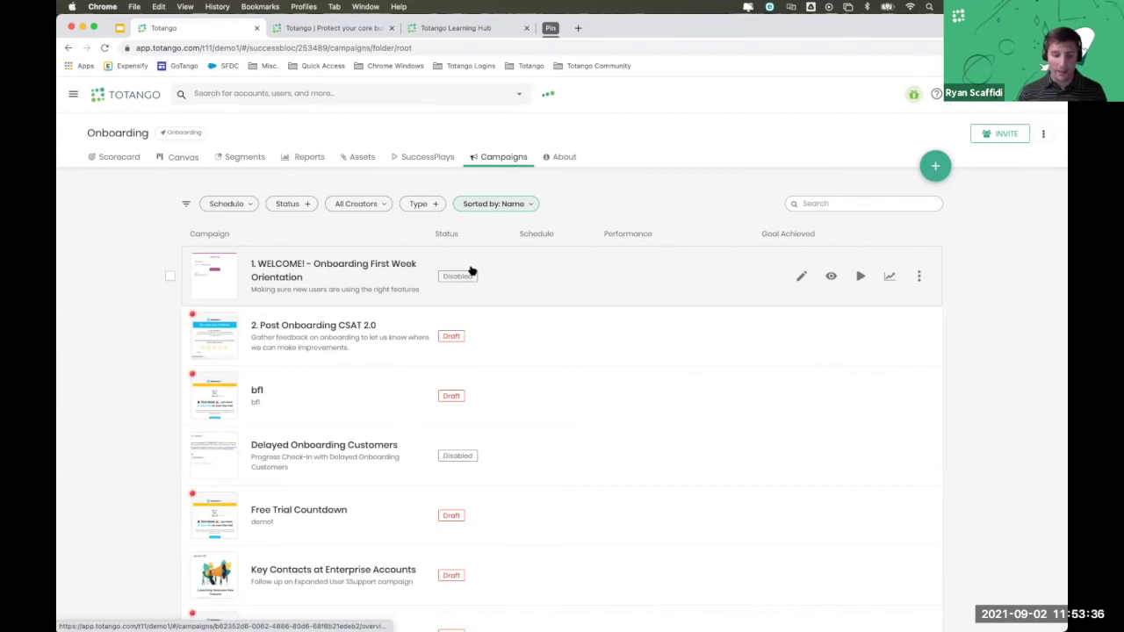
Step: Open the email design of the "2. Post Onboarding CSAT 2.0" campaign and examine the greeting text's properties and the available components
click(374, 342)
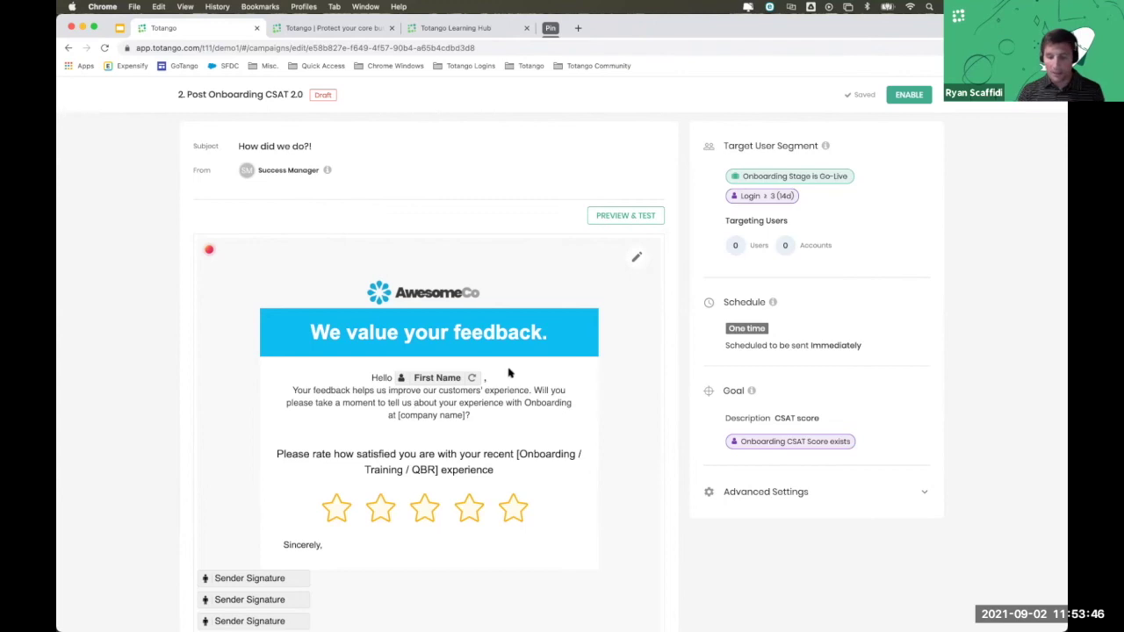
click(637, 258)
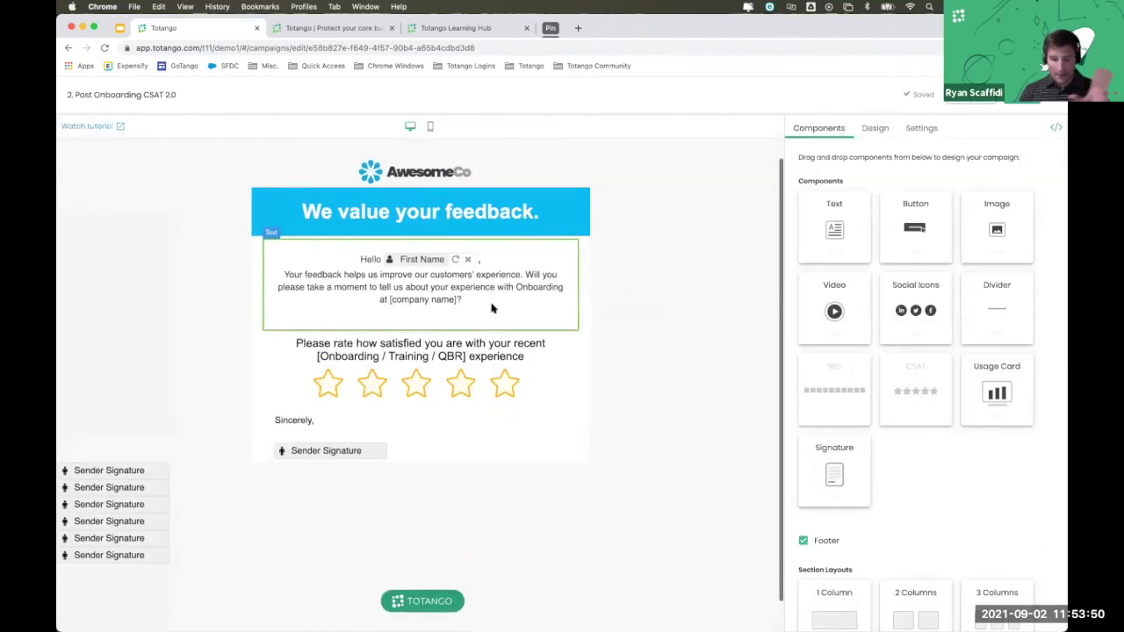
click(463, 304)
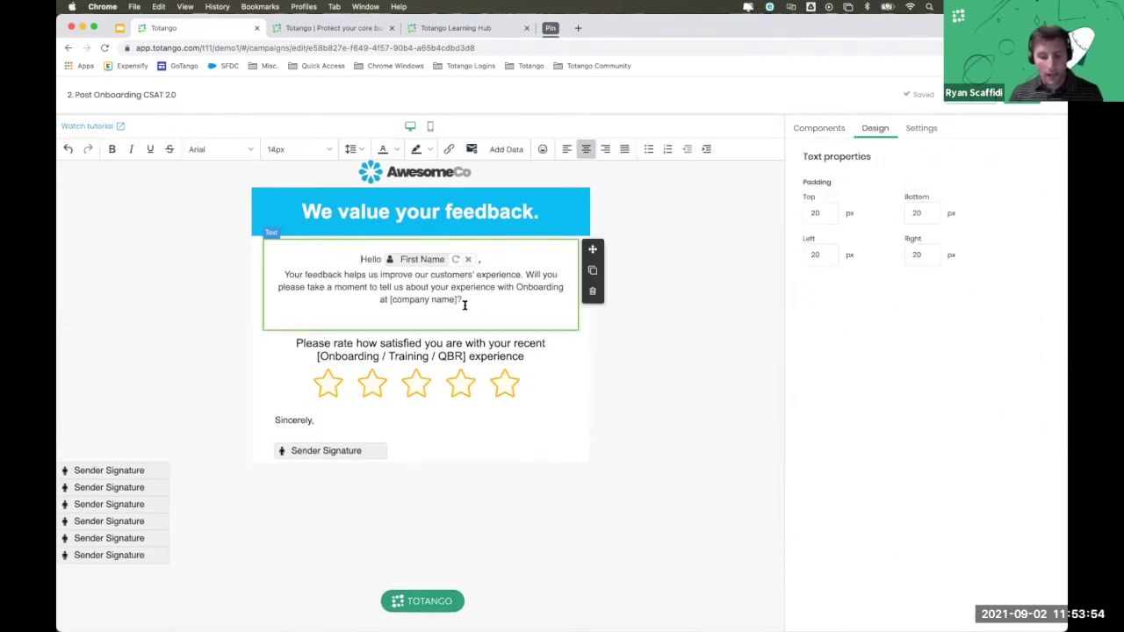
scroll(466, 305, up, 1)
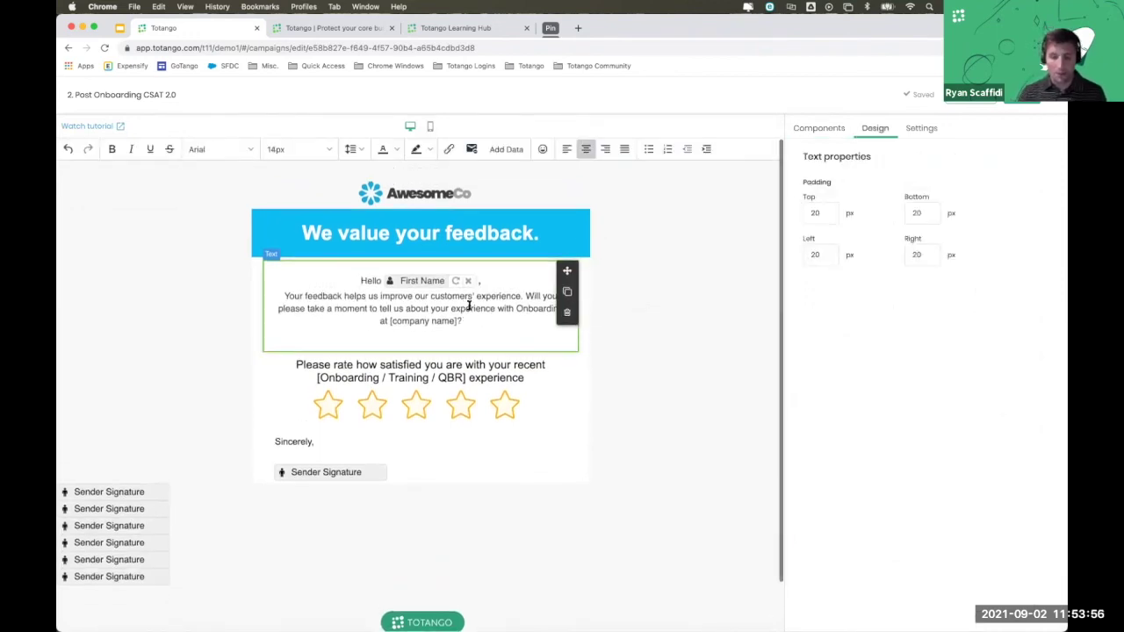
click(840, 130)
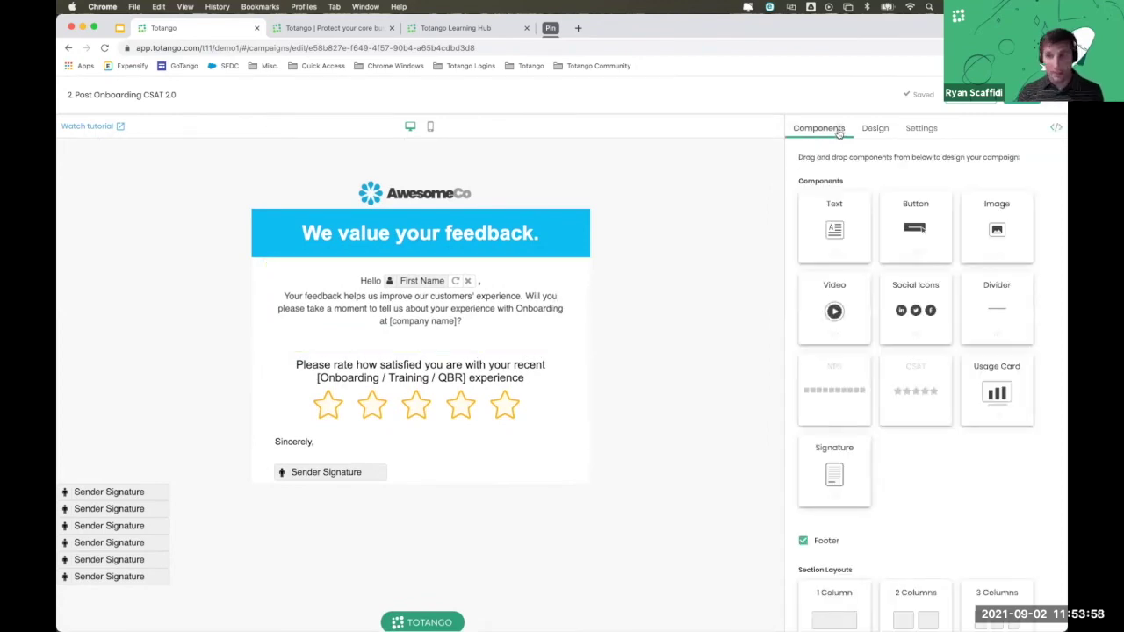
Step: Try a Get Started button below the email's greeting text, examine its link tracking options, and close the campaign discarding the changes
mouse_move(847, 290)
mouse_down()
mouse_move(571, 301)
mouse_move(507, 328)
mouse_move(835, 307)
mouse_up()
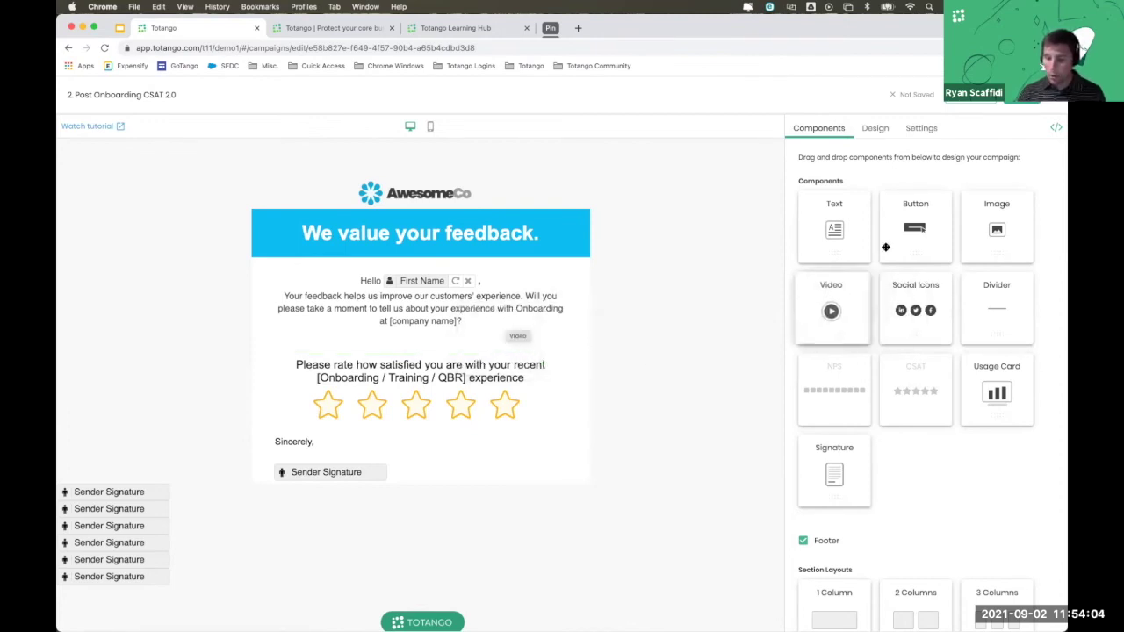
drag(915, 228, 483, 330)
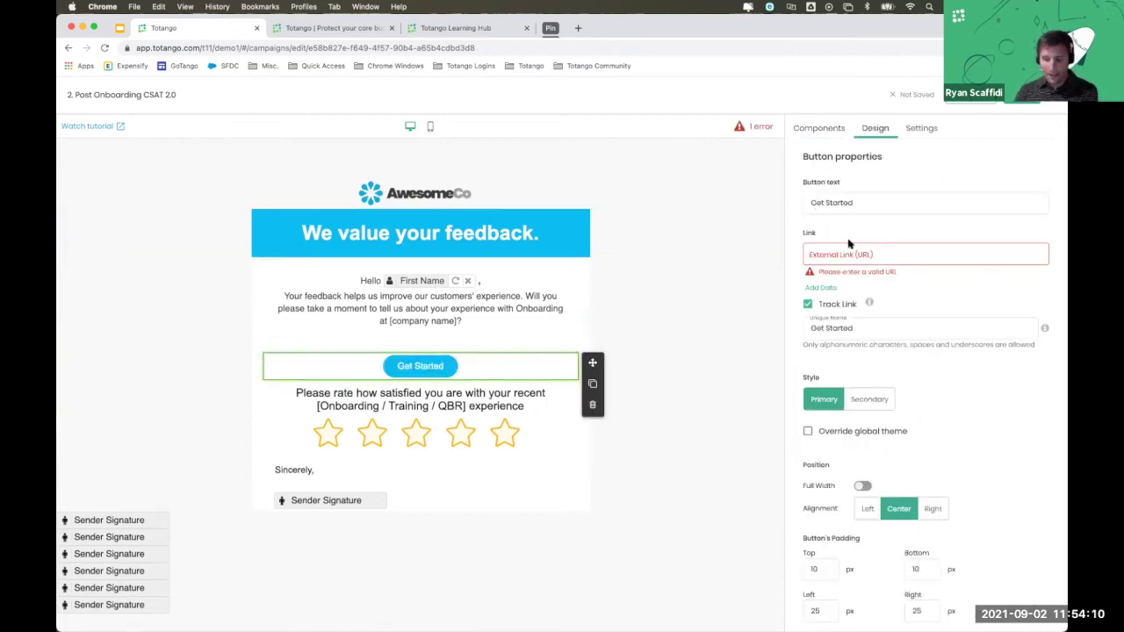
click(879, 254)
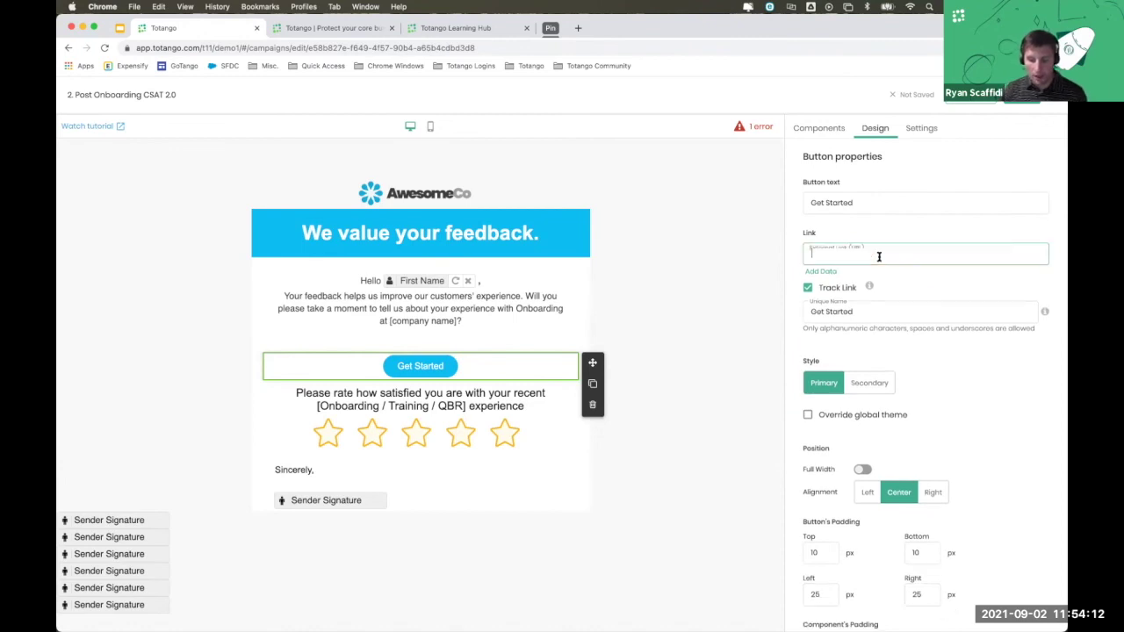
click(856, 295)
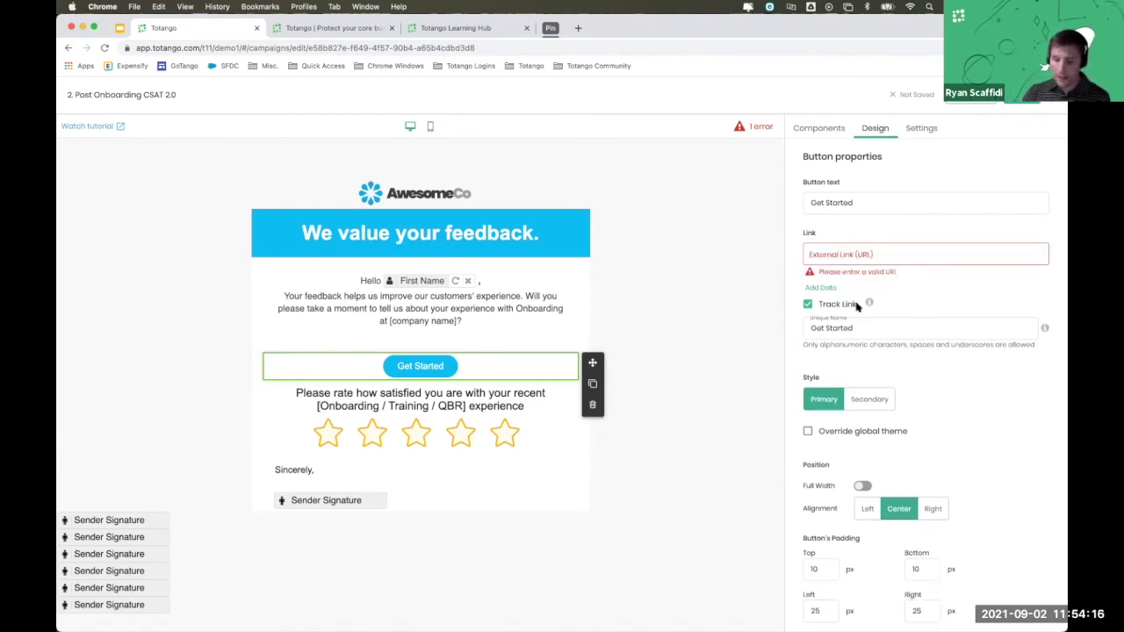
drag(858, 306, 820, 307)
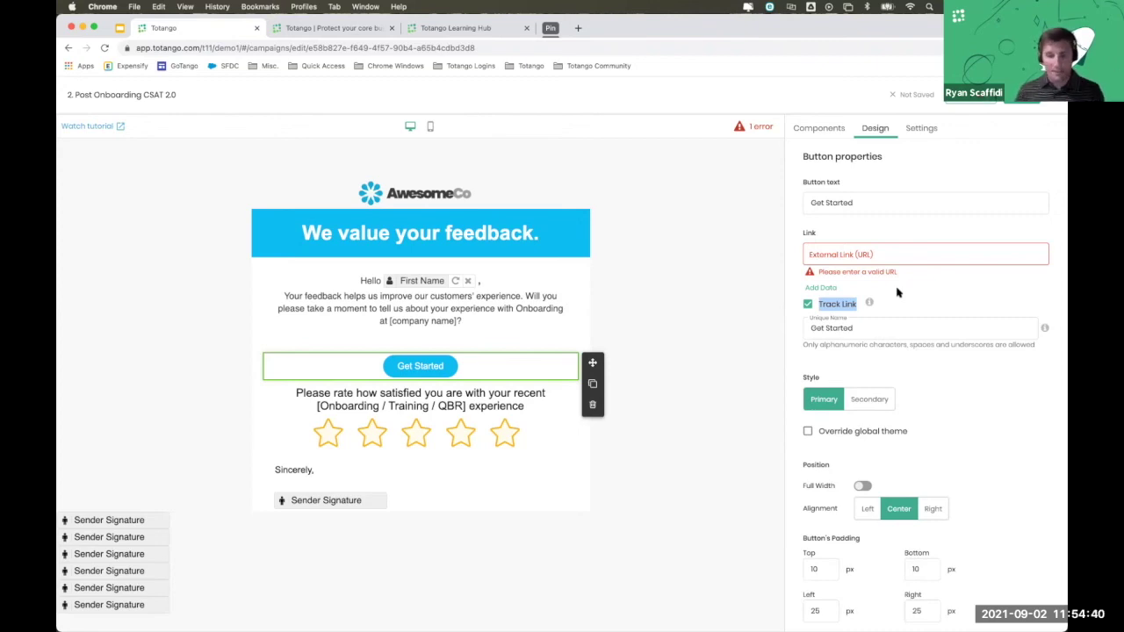
click(1048, 97)
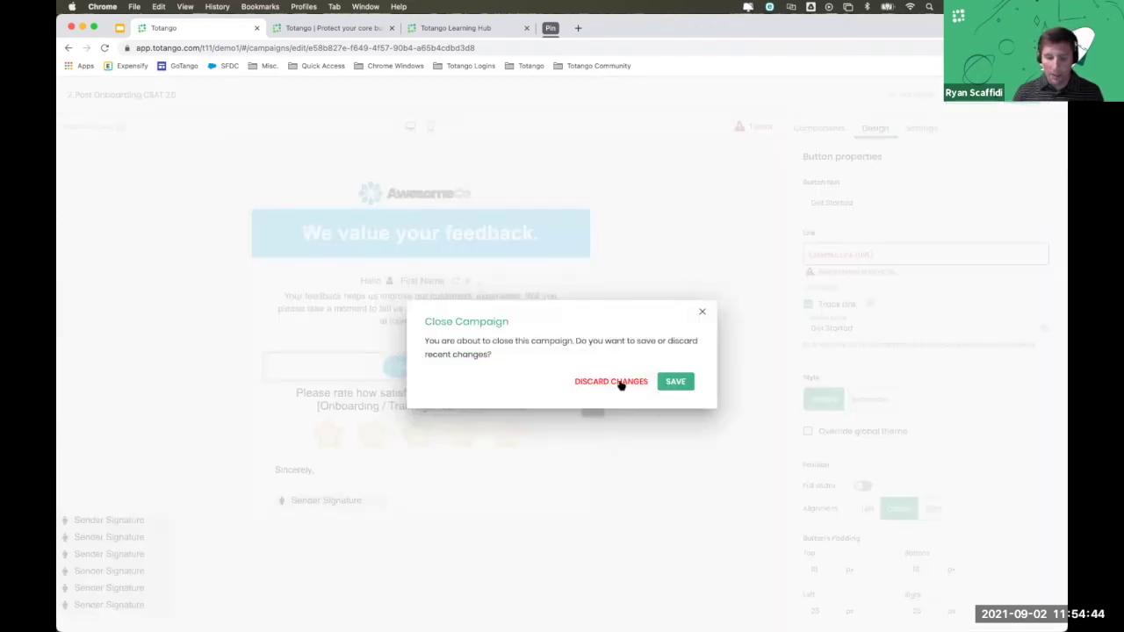
click(620, 383)
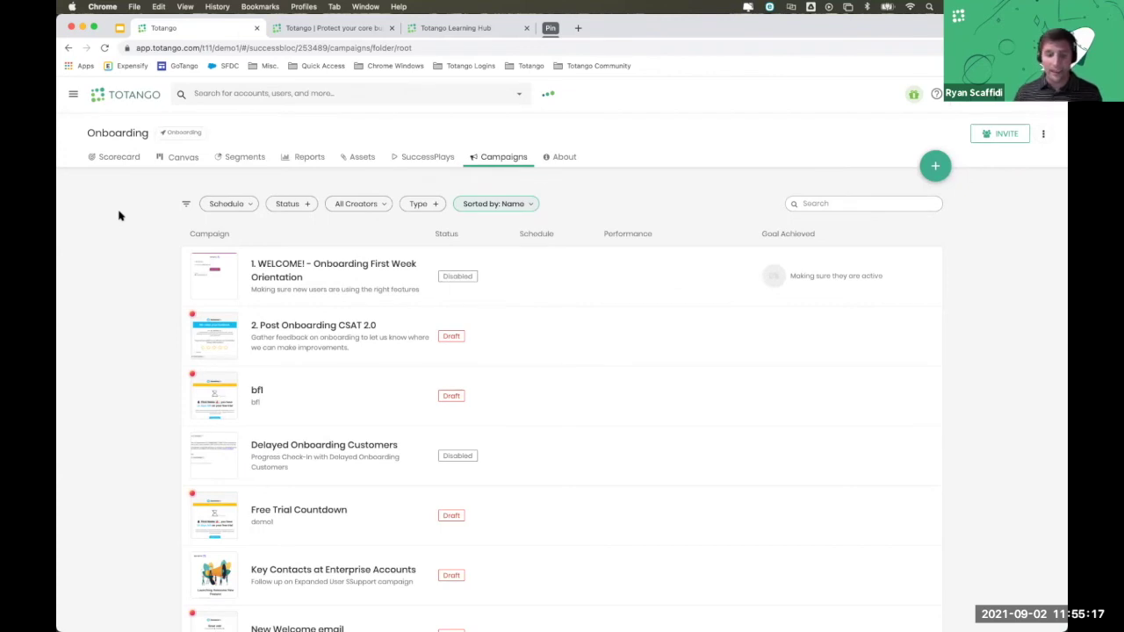
Step: Open the Accounts in Onboarding segment from the Onboarding scorecard and look through its account list
click(114, 162)
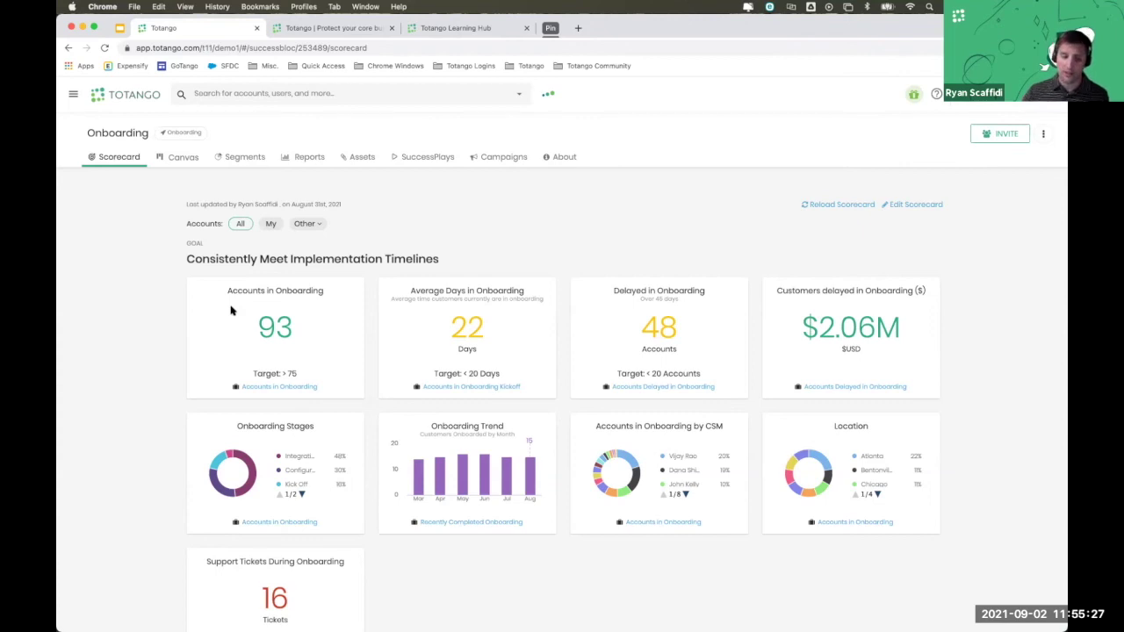
click(271, 389)
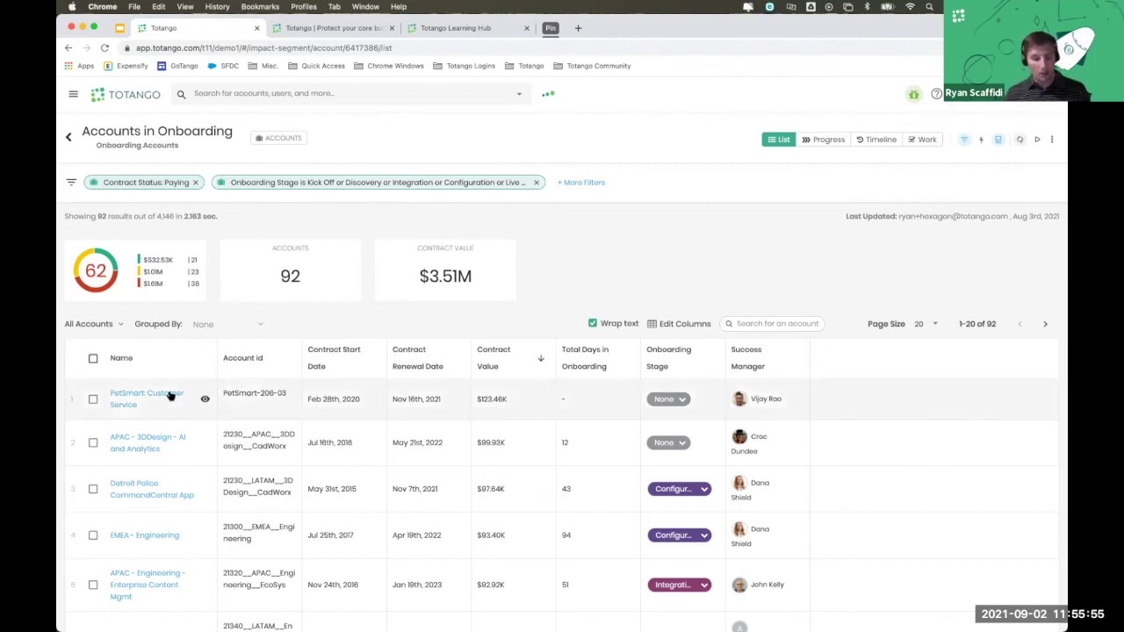
scroll(170, 396, down, 5)
scroll(170, 396, up, 5)
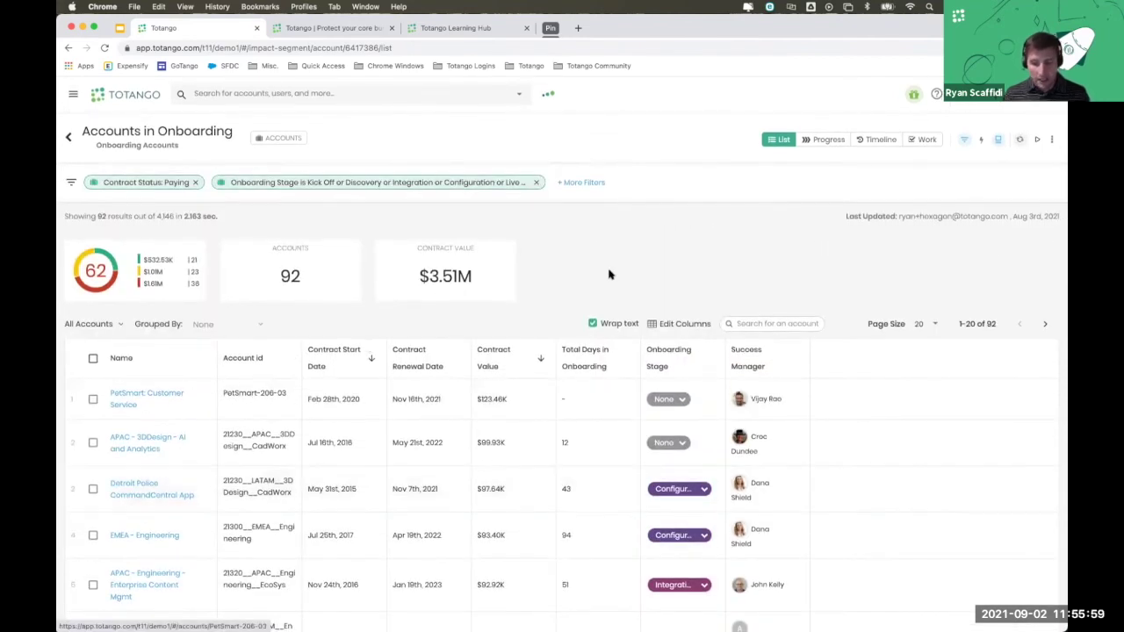
Step: Show the segment's accounts by progress through the Onboarding Stage status, with all stages collapsed
click(817, 148)
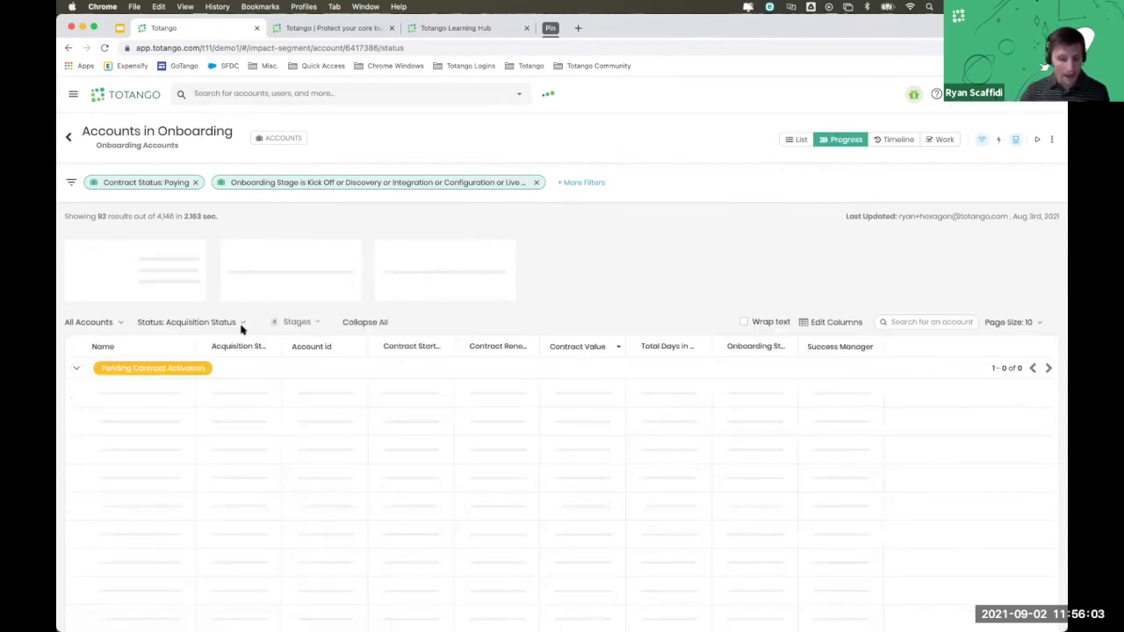
click(242, 325)
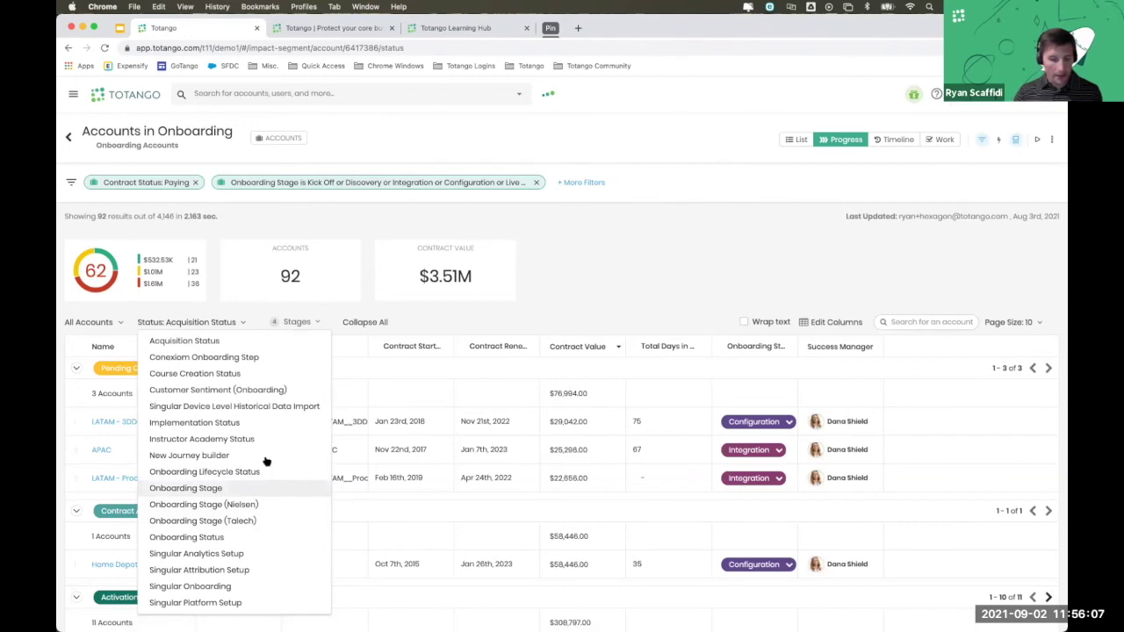
key(Return)
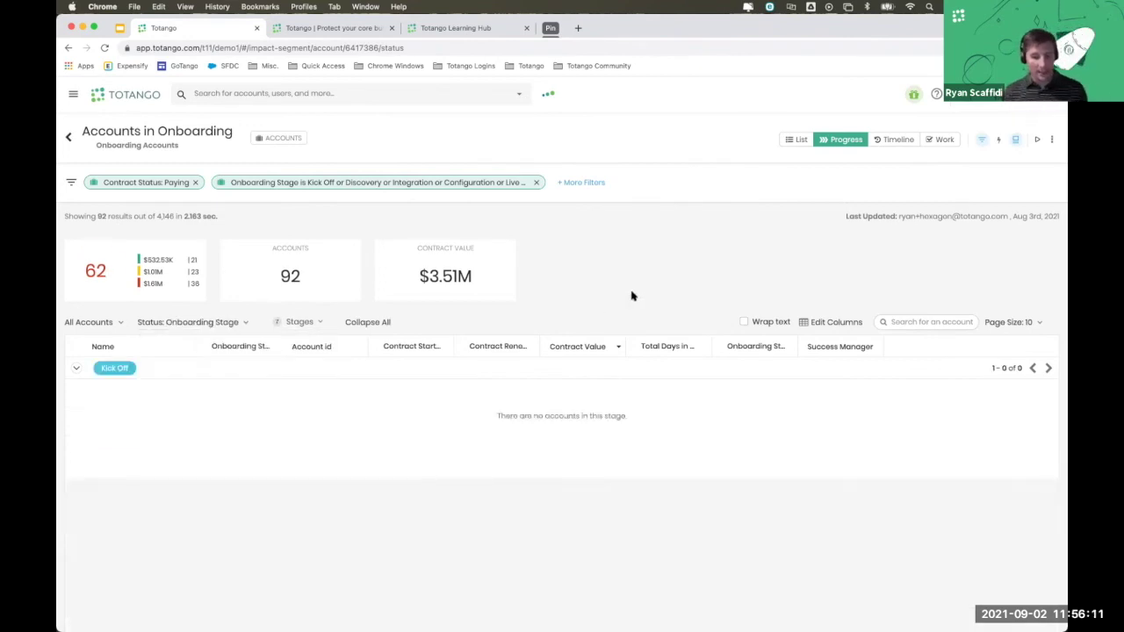
click(369, 323)
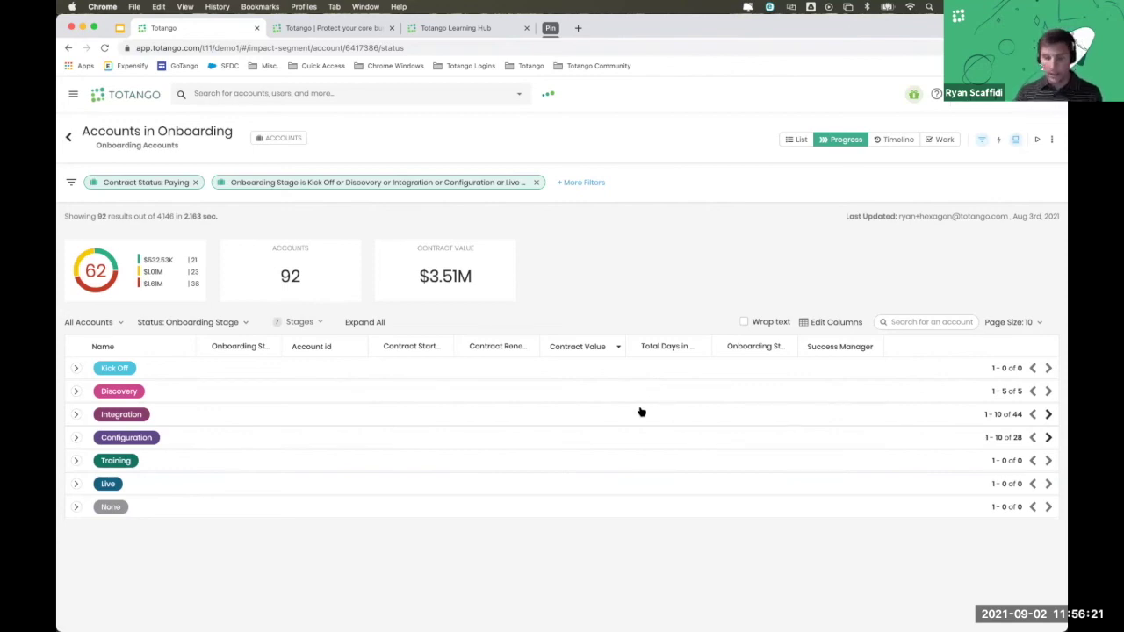
Step: Expand the Integration stage and review its accounts and their total days in onboarding
click(76, 416)
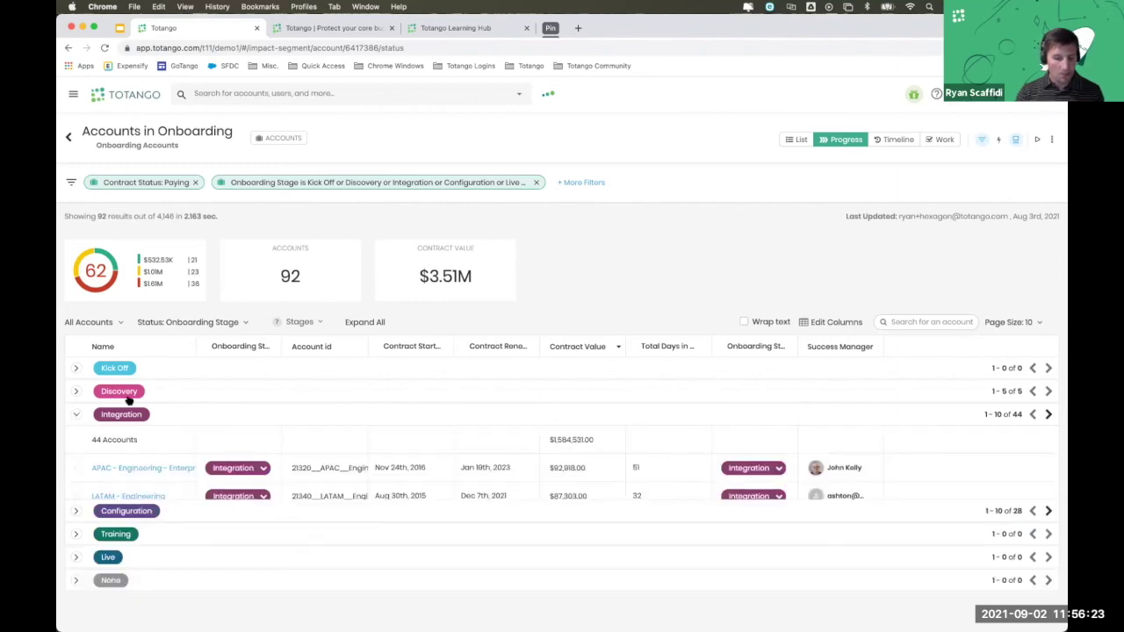
scroll(129, 399, down, 2)
scroll(129, 399, down, 3)
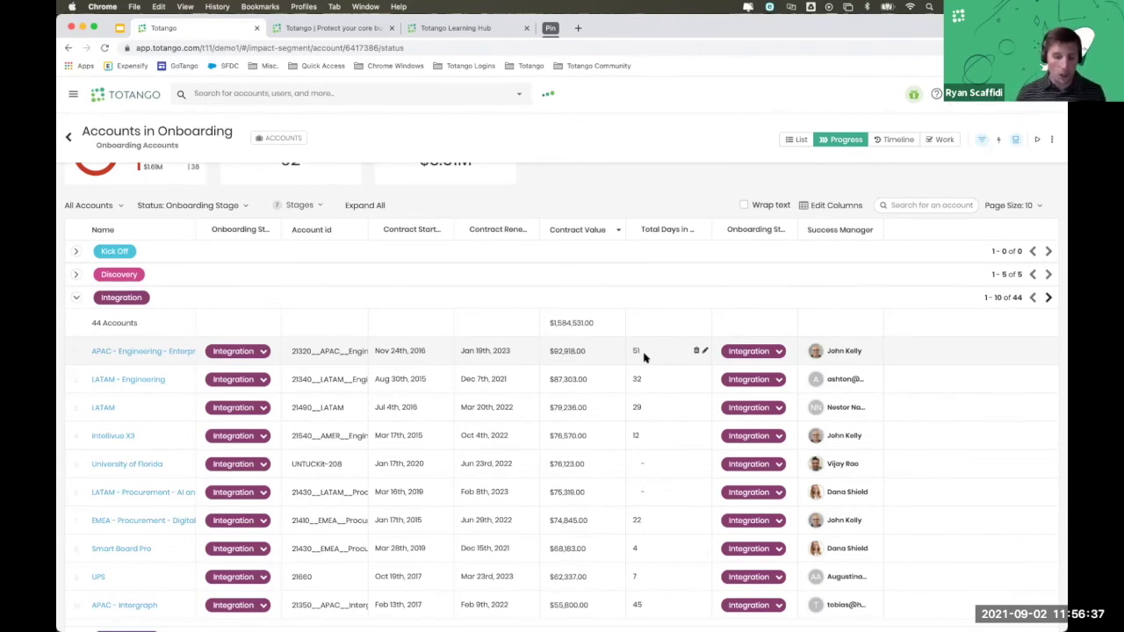
scroll(429, 346, up, 3)
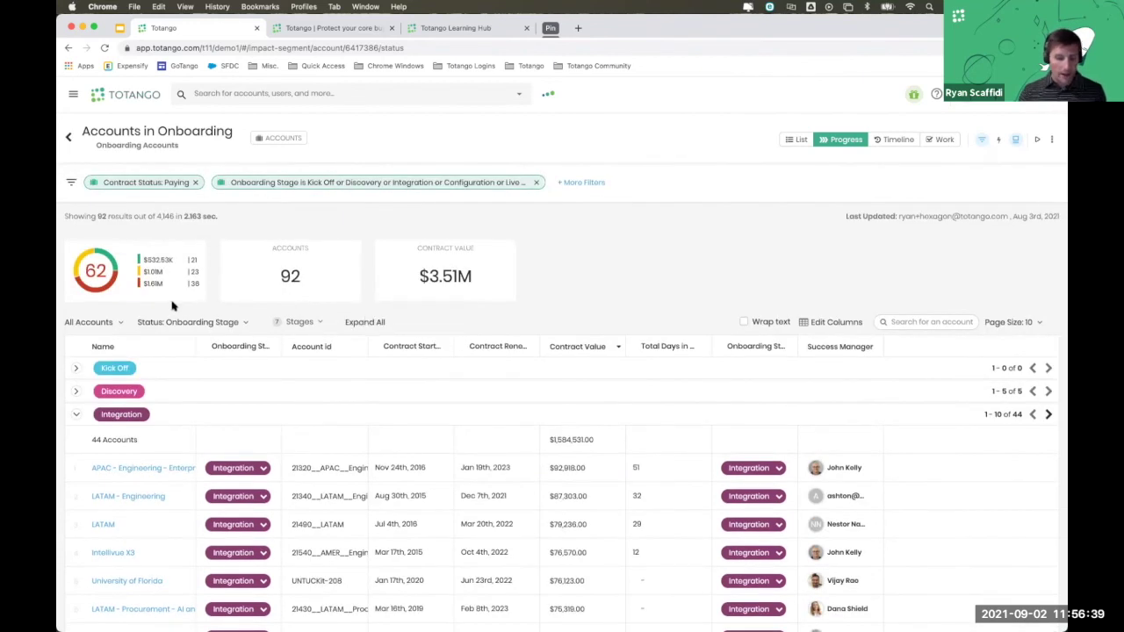
Step: Filter the segment's account list to the Enterprise account tier, then return to the scorecard discarding the filter change
click(790, 141)
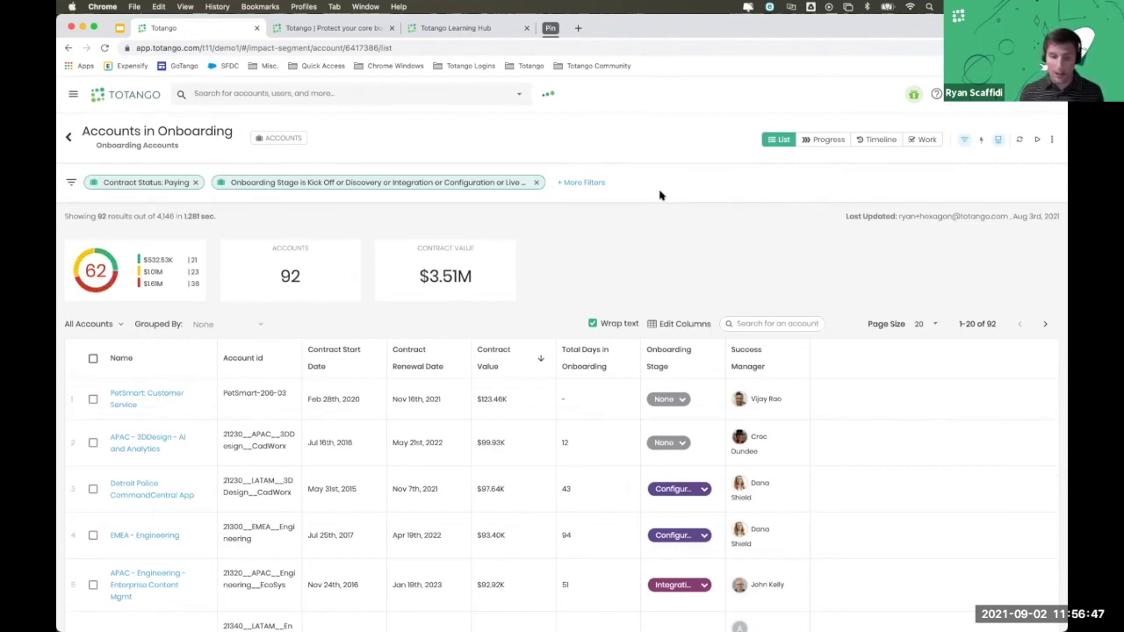
click(595, 188)
text(account ti)
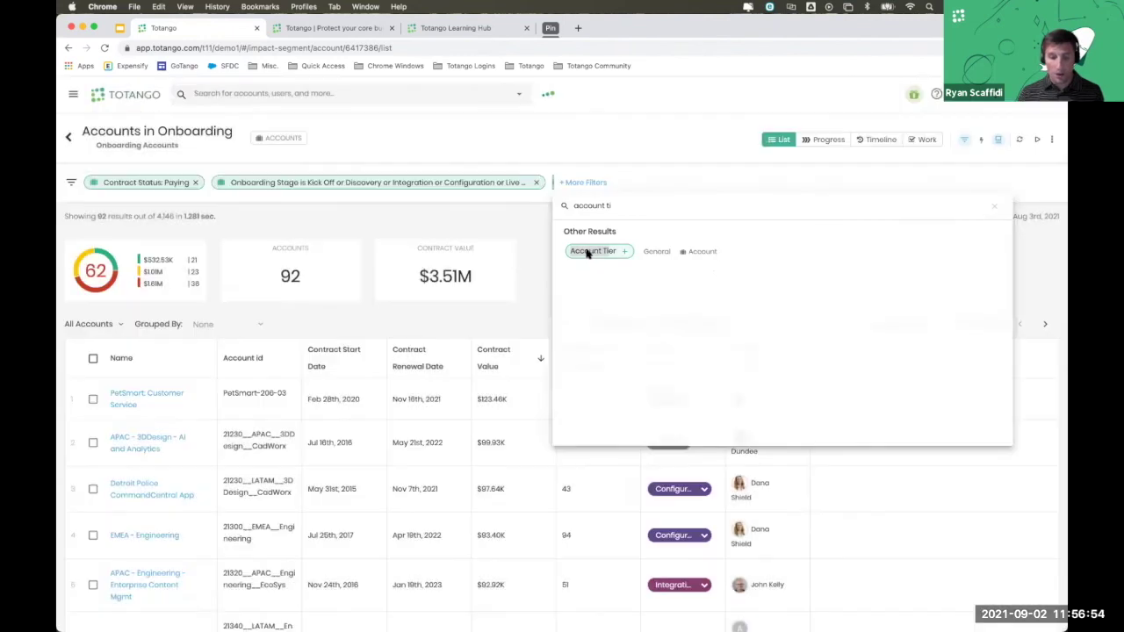
click(592, 252)
click(588, 267)
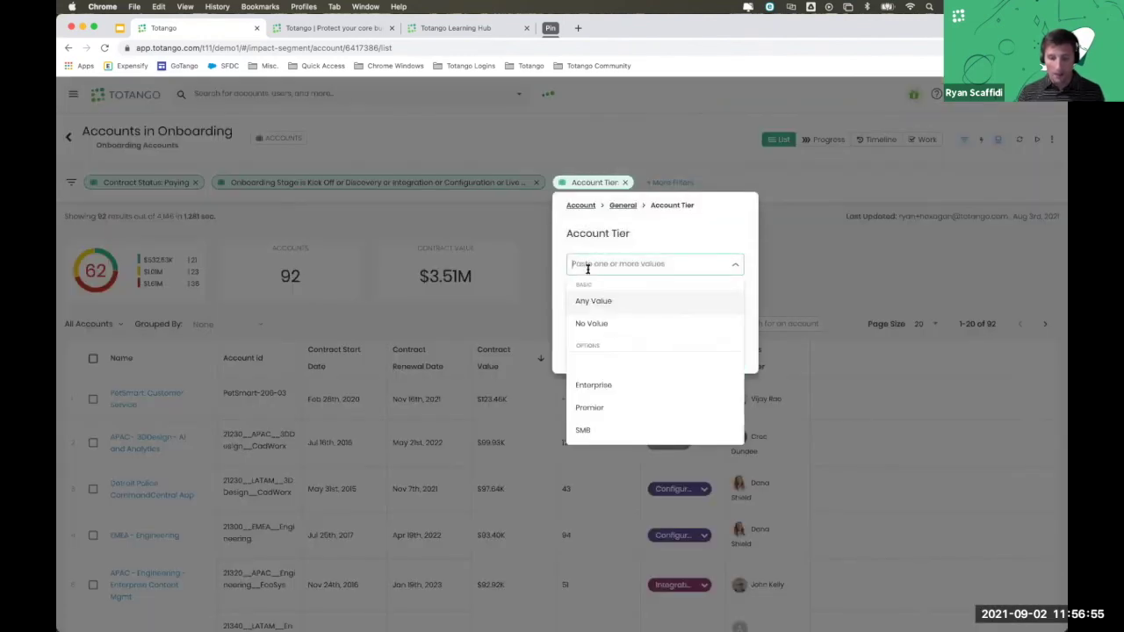
click(586, 384)
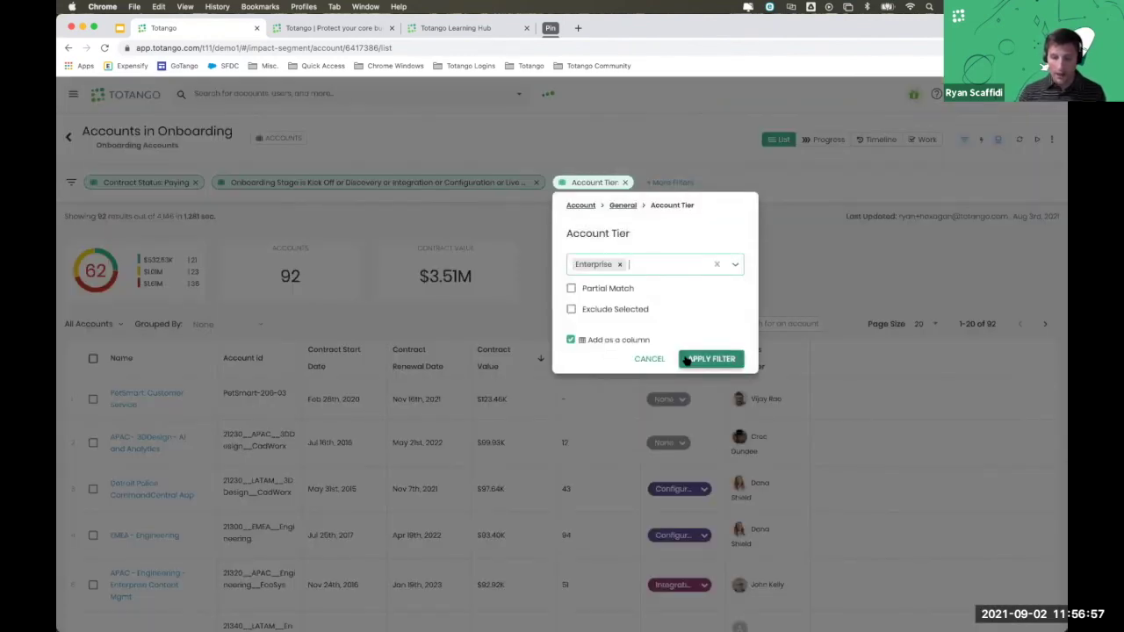
click(687, 360)
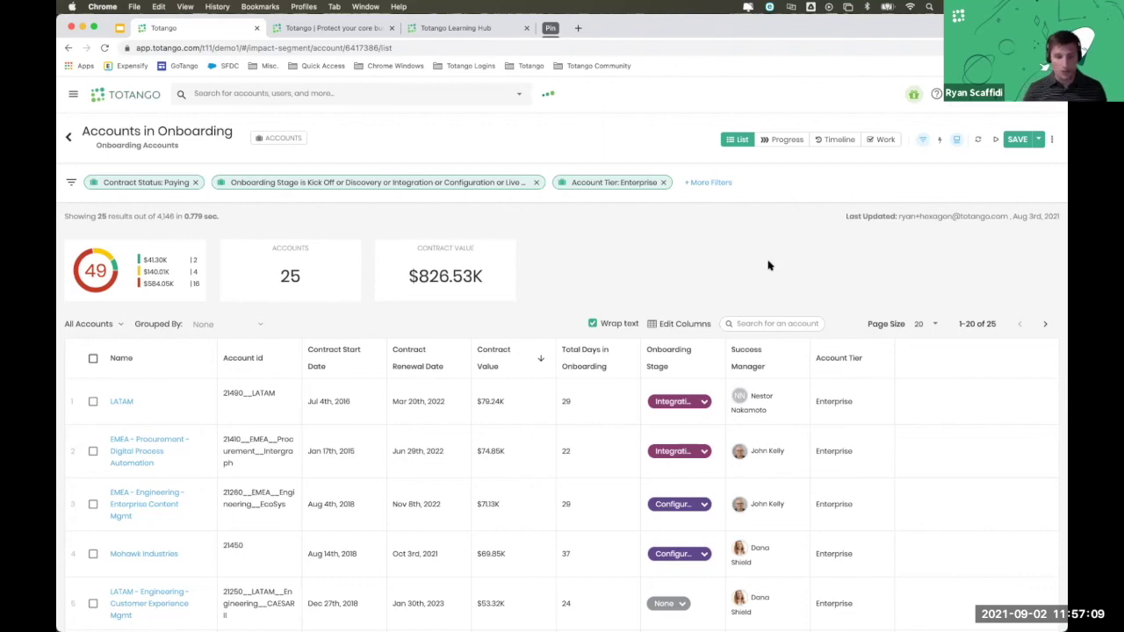
click(68, 138)
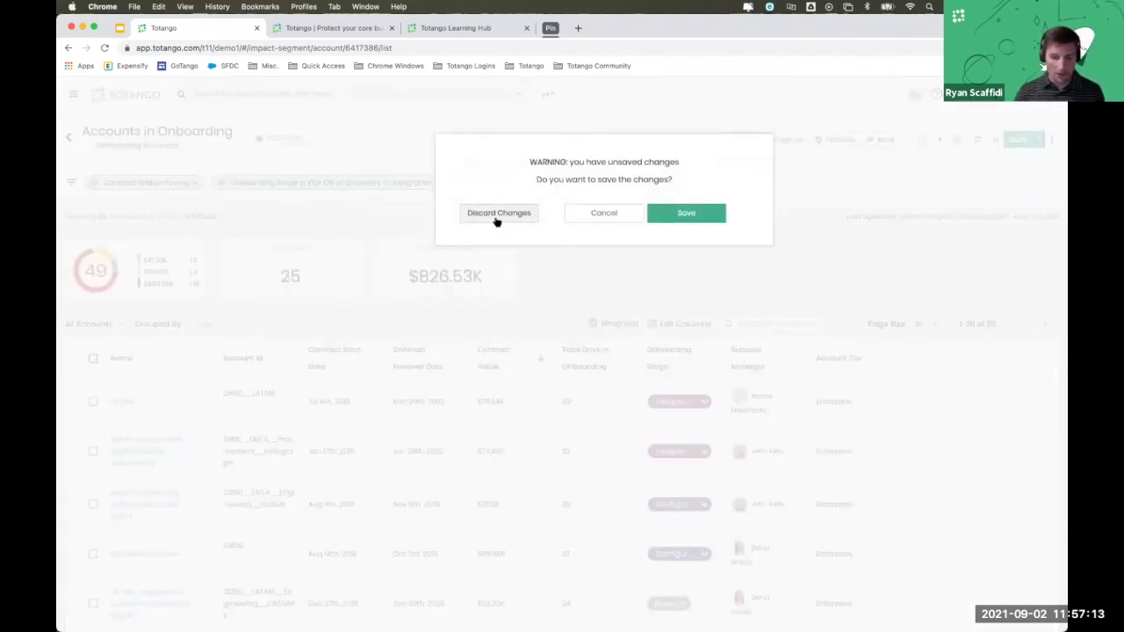
click(498, 215)
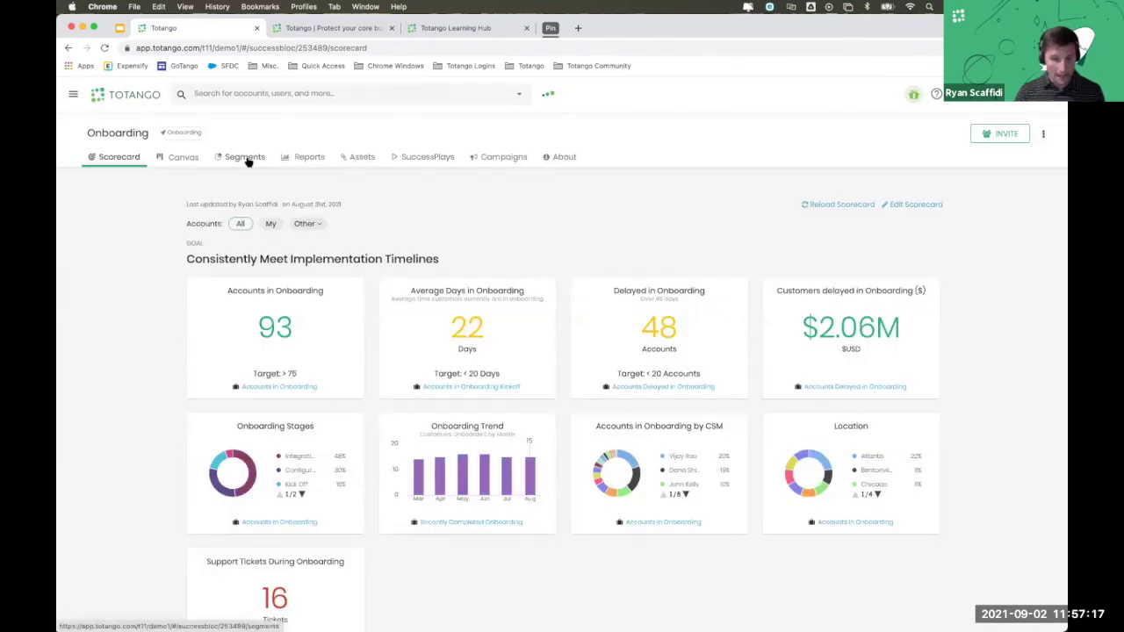
Step: Browse the list of segments in the Onboarding SuccessBLOC
click(245, 157)
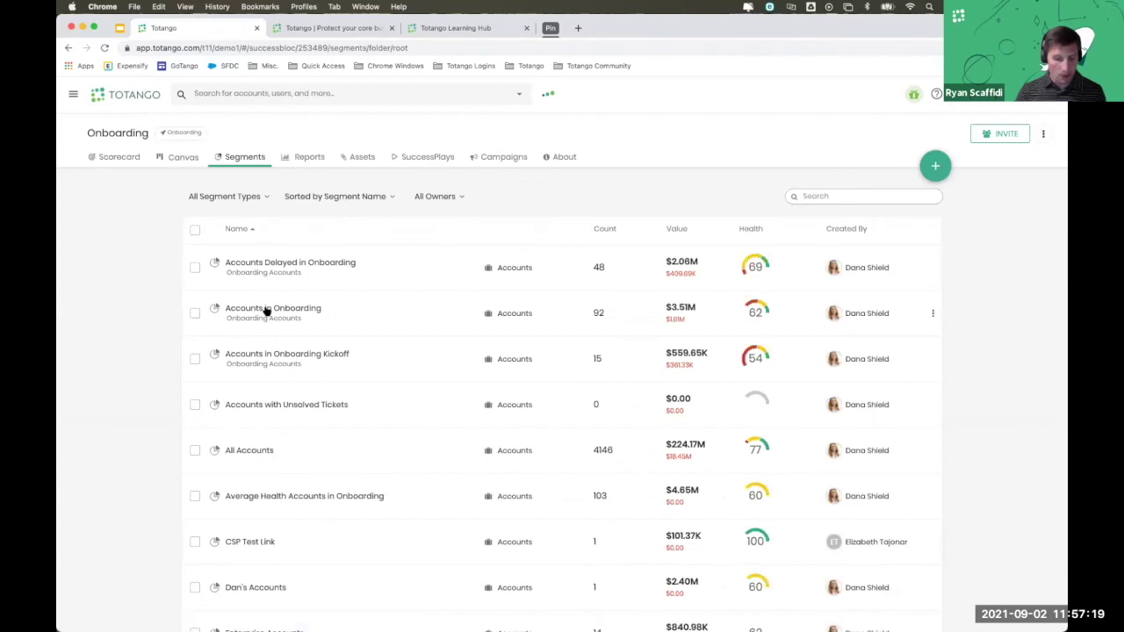
scroll(259, 299, down, 1)
scroll(259, 303, down, 5)
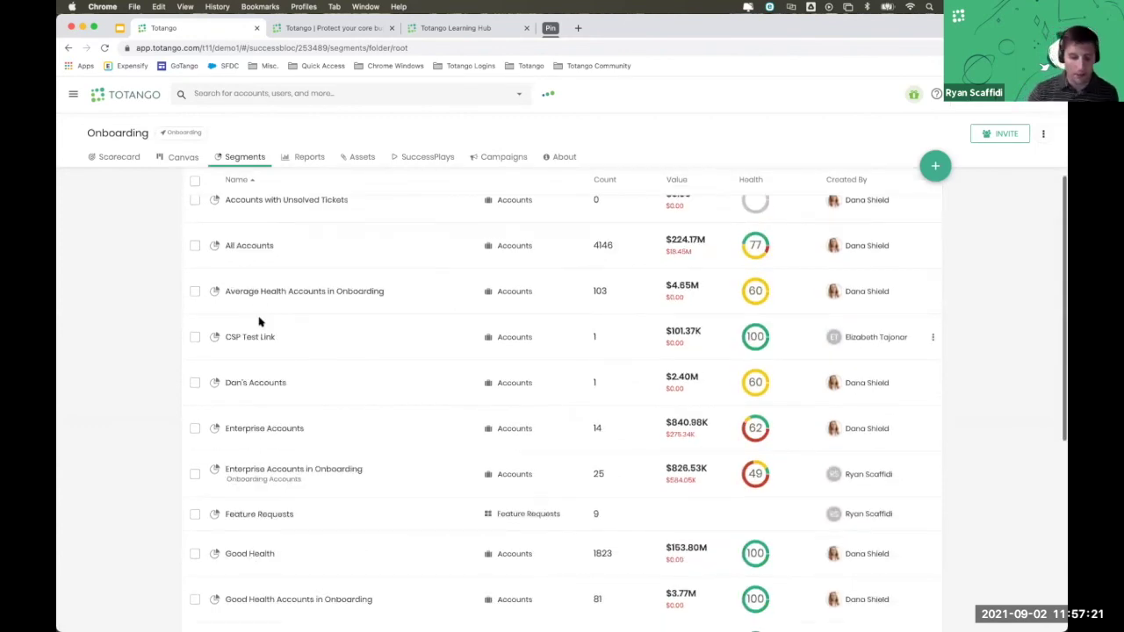
scroll(138, 278, up, 5)
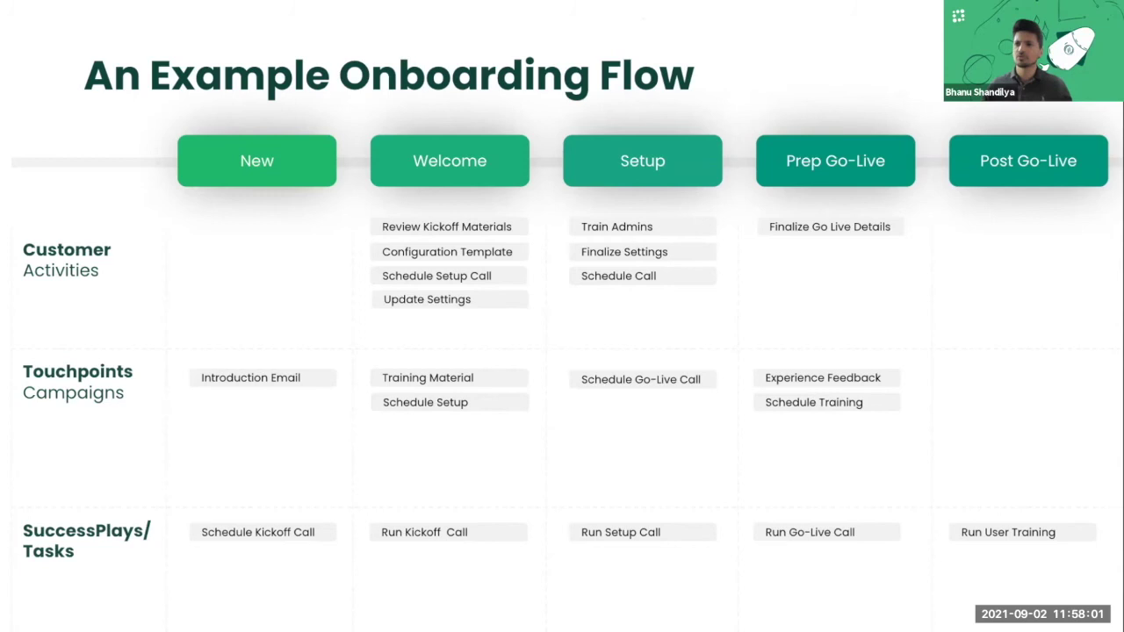
key(Right)
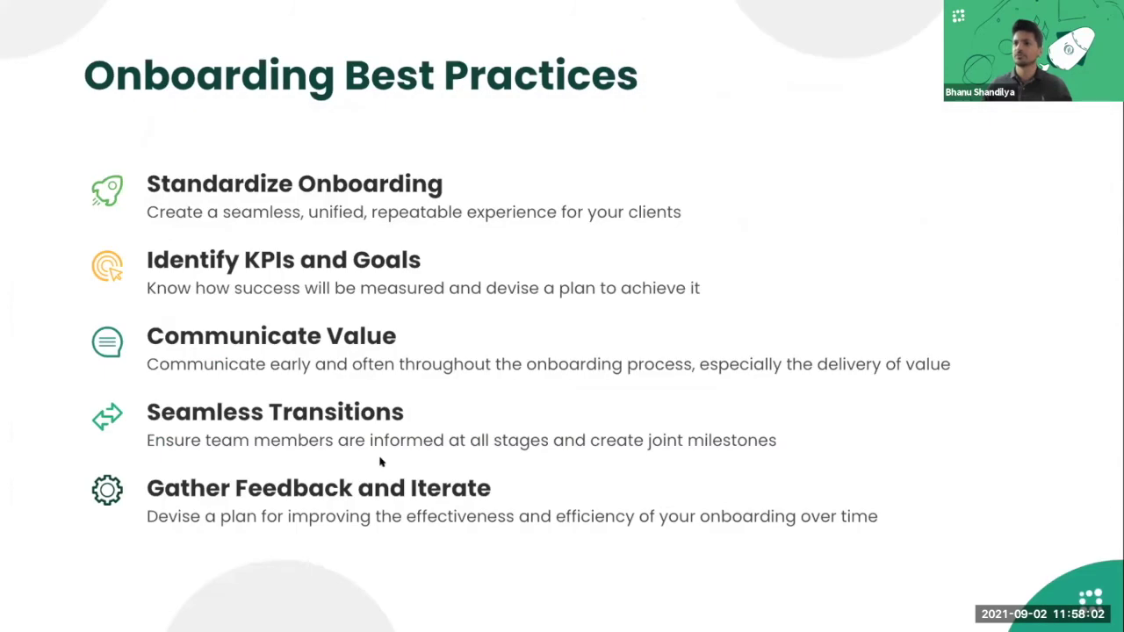